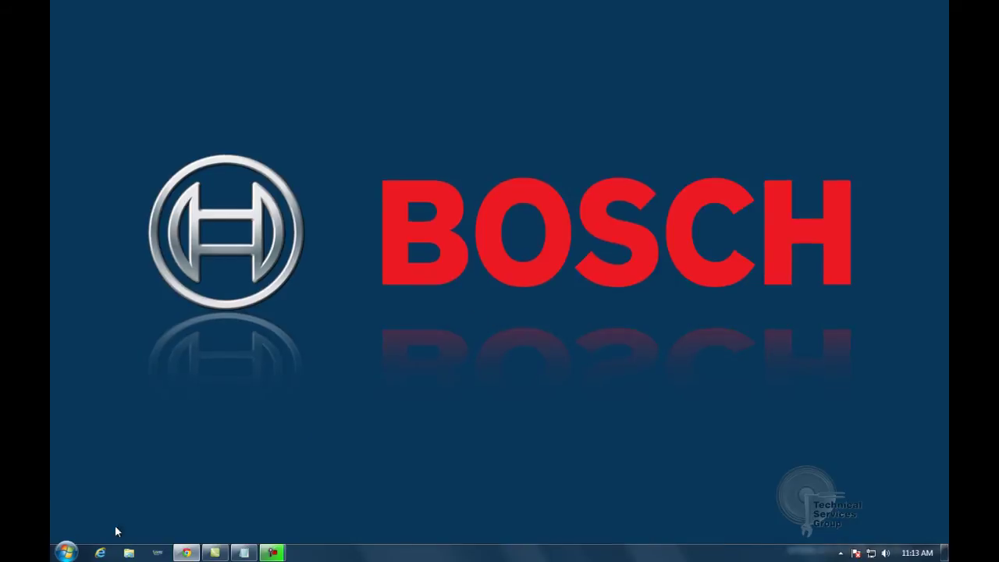
Launch PC Call Server Configuration Client from the Start menu's Bosch > Praesideo V3.51.3159 folder
{"action": "left_click", "coordinate": [66, 552]}
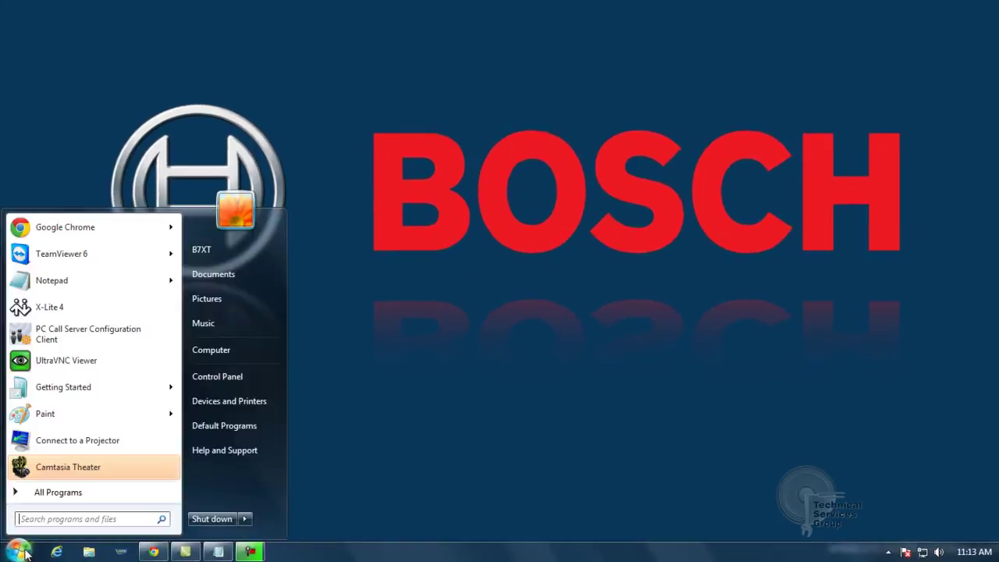
{"action": "left_click", "coordinate": [57, 492]}
{"action": "left_click", "coordinate": [47, 329]}
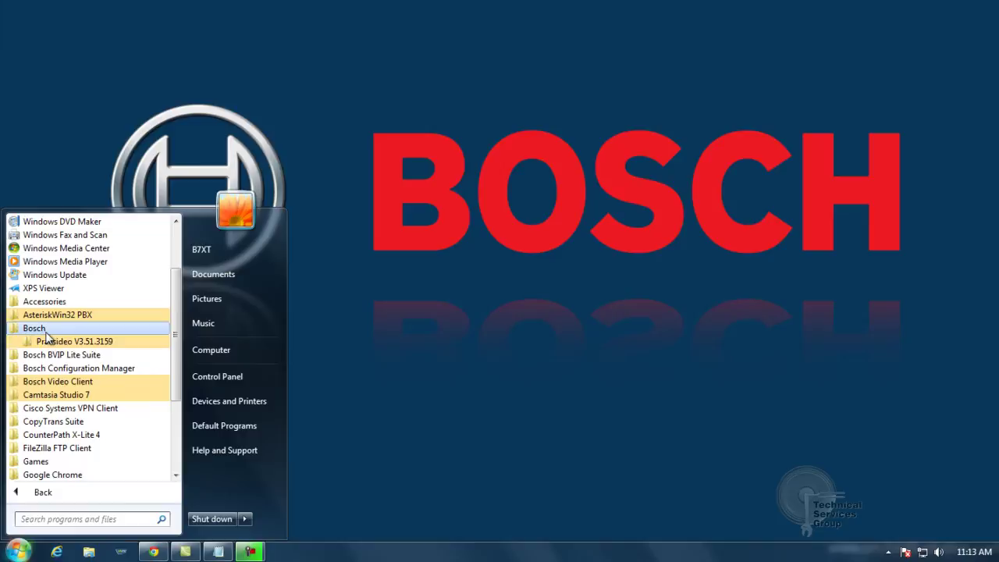
{"action": "left_click", "coordinate": [54, 347]}
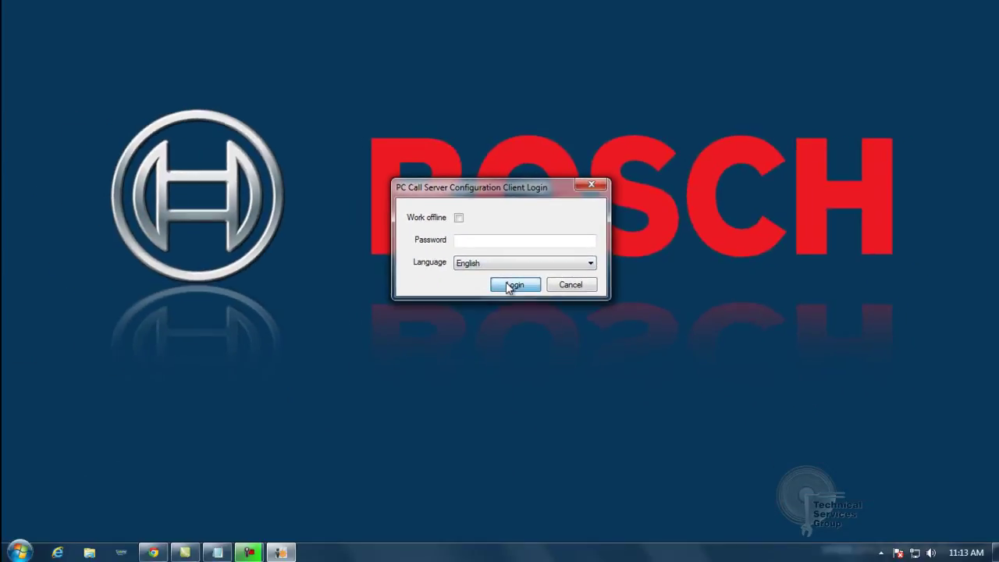
Log in and add a new record in the Network Controllers settings
{"action": "left_click", "coordinate": [515, 285]}
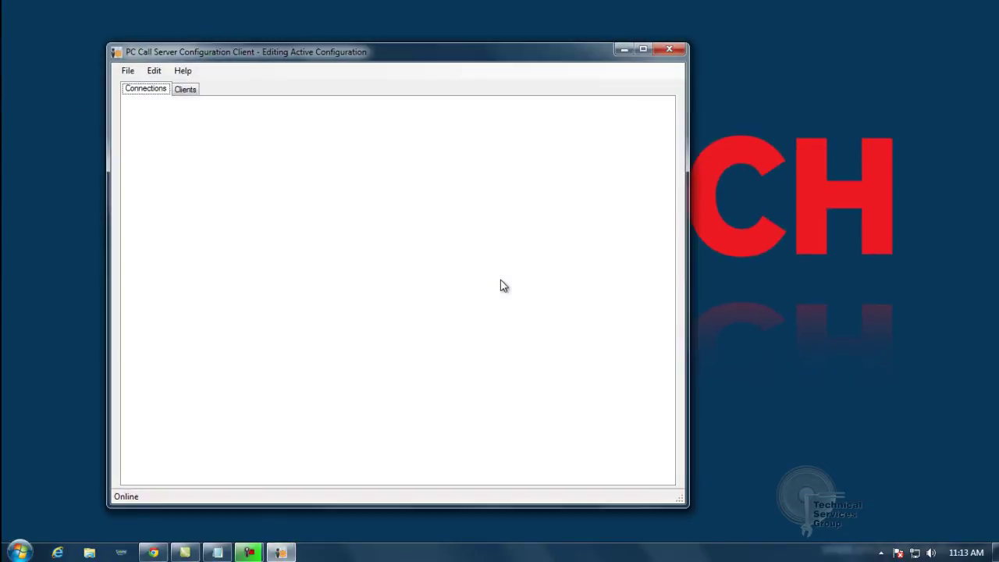
{"action": "left_click_drag", "start_coordinate": [402, 61], "coordinate": [522, 27]}
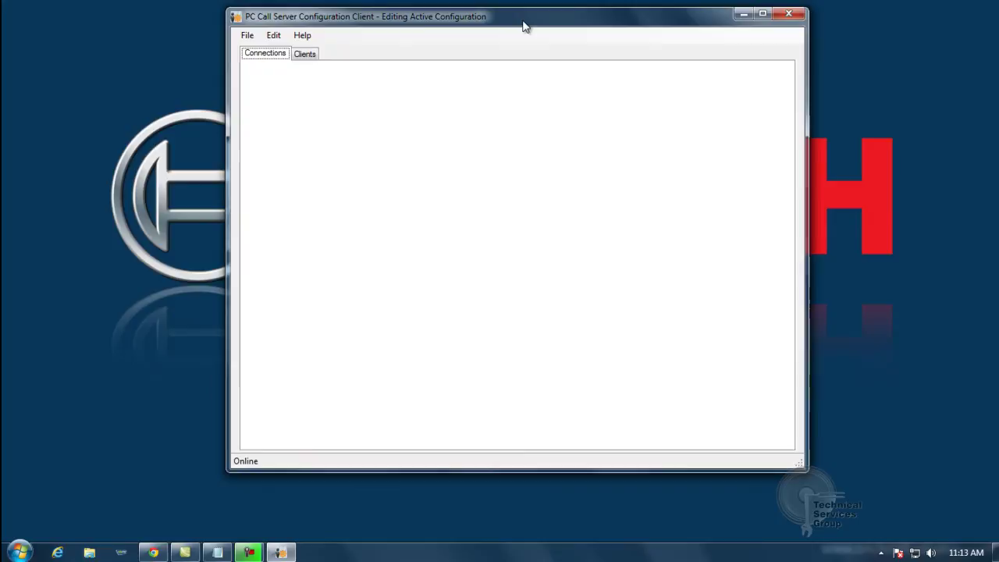
{"action": "left_click", "coordinate": [277, 36]}
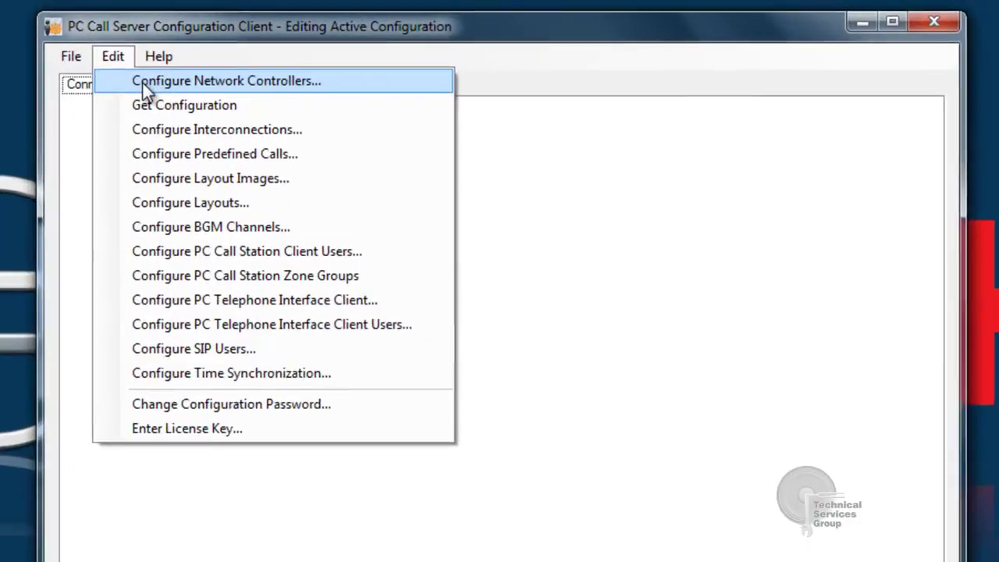
{"action": "left_click", "coordinate": [109, 88]}
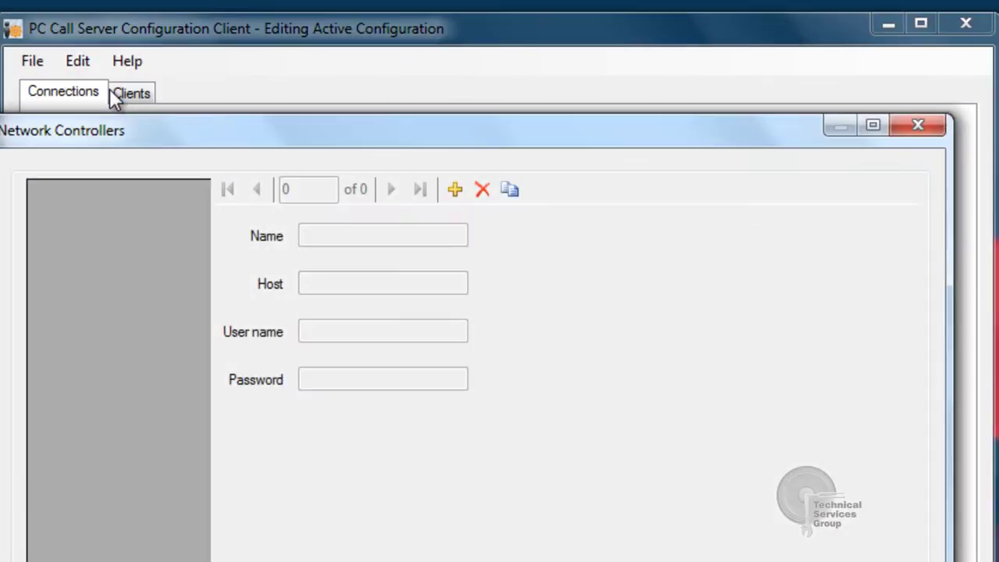
{"action": "left_click", "coordinate": [455, 190]}
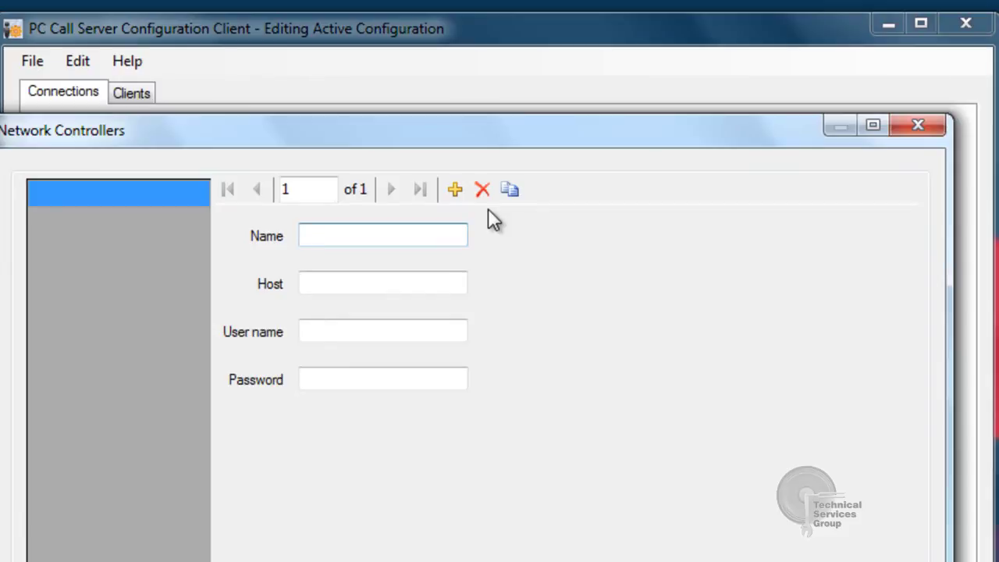
Enter controller name NCO 1, host 192.168.1.244, and the controller's user name and password
{"action": "type", "text": "NCO 1"}
{"action": "key", "text": "Tab"}
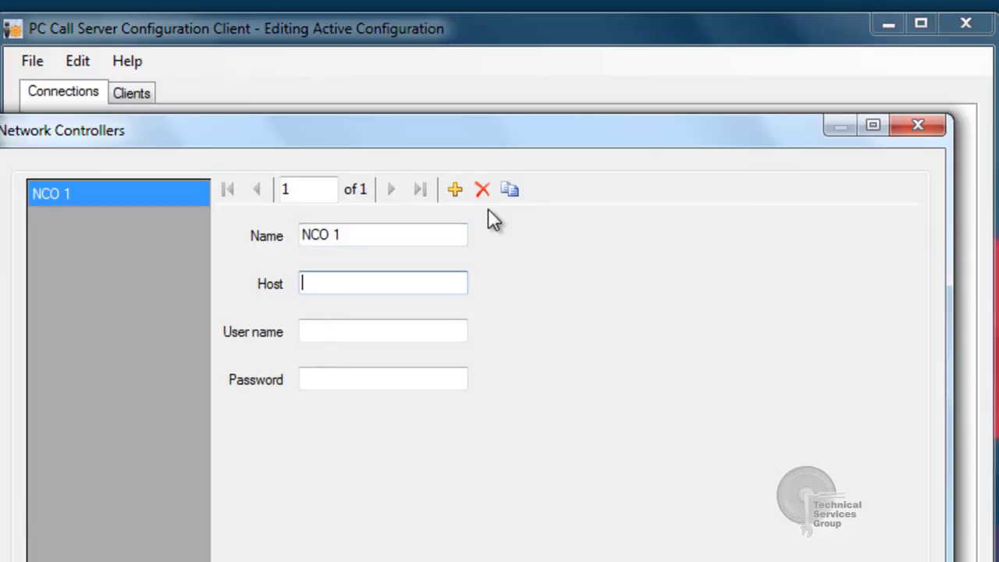
{"action": "type", "text": "192.168"}
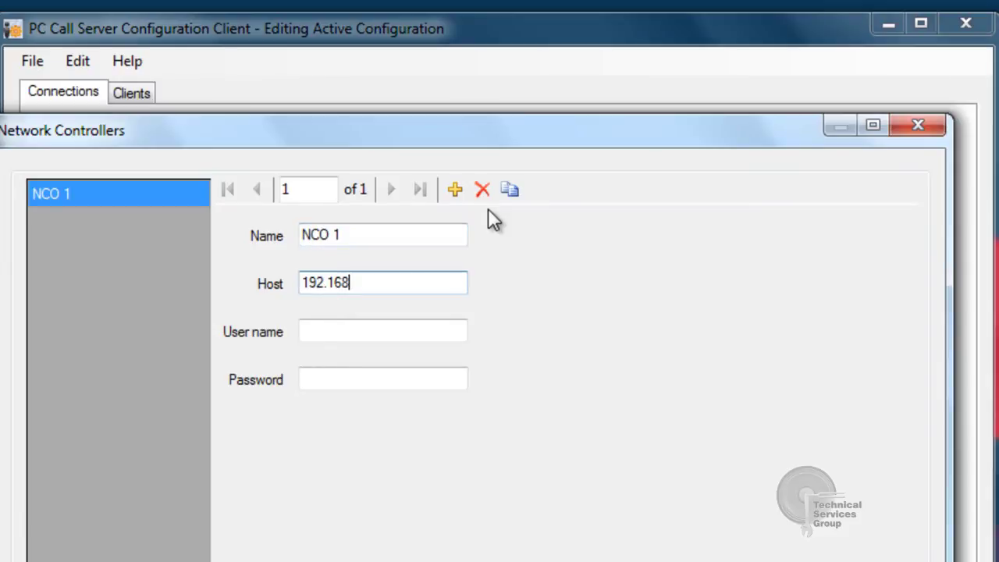
{"action": "type", "text": ".1.244"}
{"action": "key", "text": "Tab"}
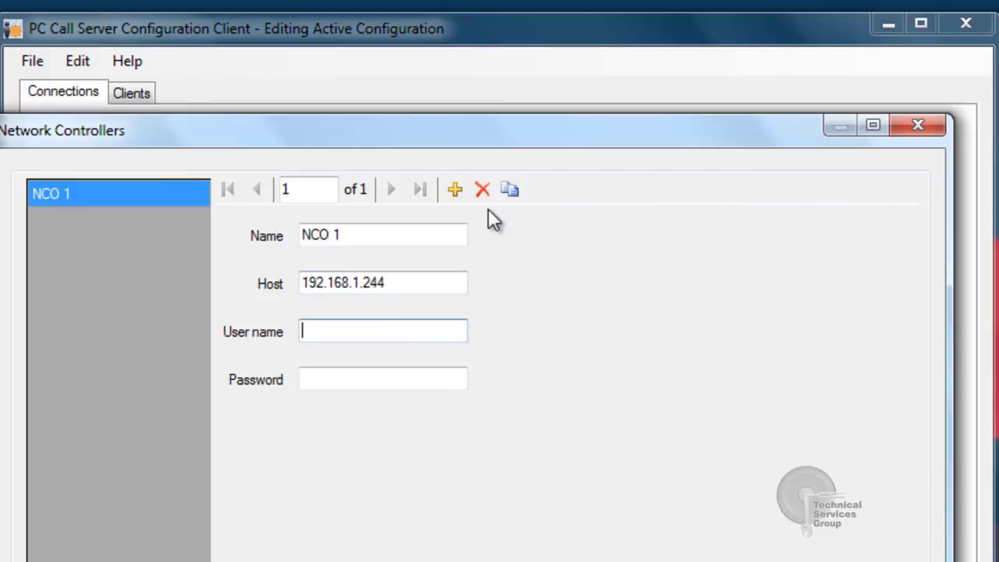
{"action": "type", "text": "admin"}
{"action": "key", "text": "Tab"}
{"action": "type", "text": "admin"}
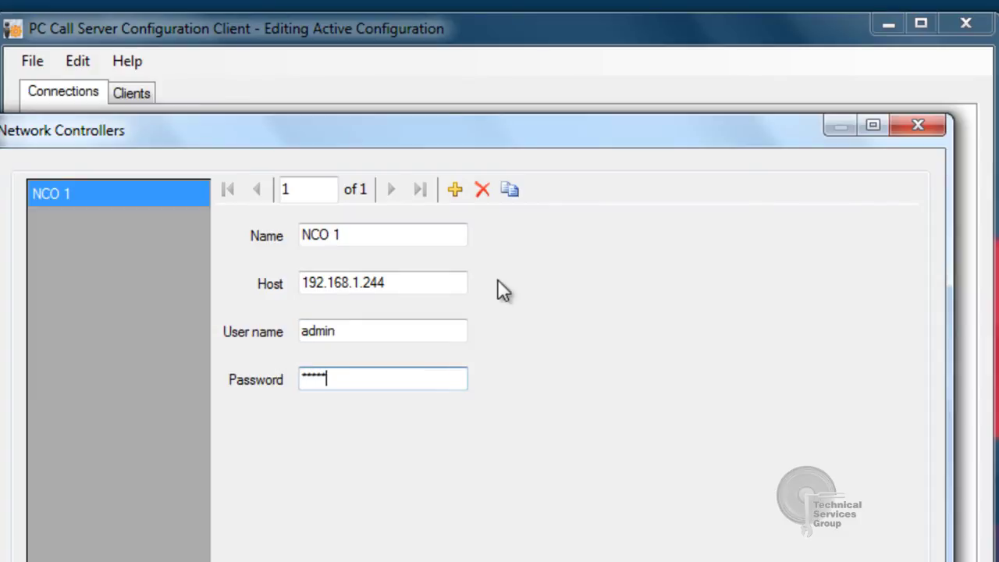
Close the controller settings, then download and accept NCO 1's configuration (7 messages, 92 tones)
{"action": "key", "text": "ctrl+F4"}
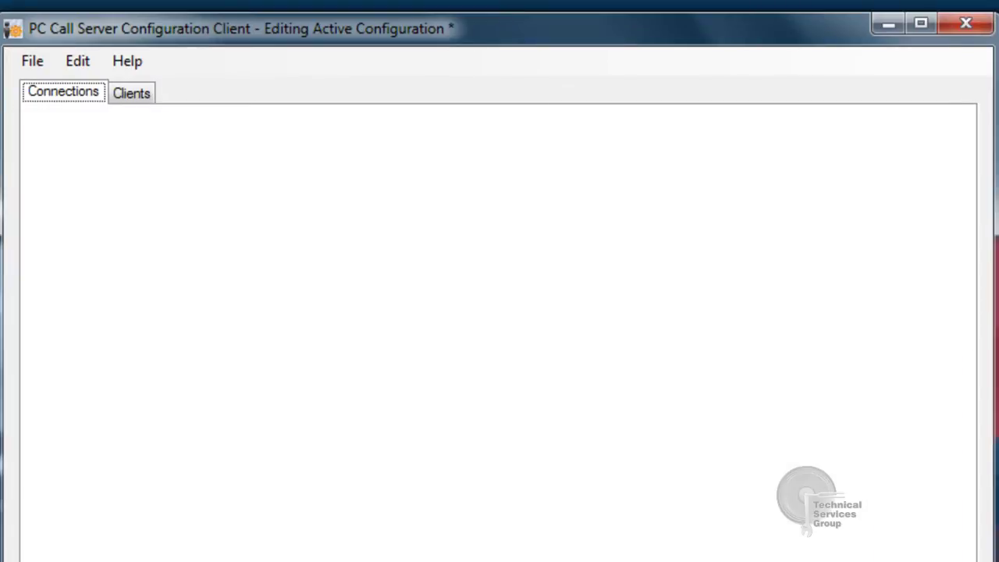
{"action": "left_click", "coordinate": [86, 63]}
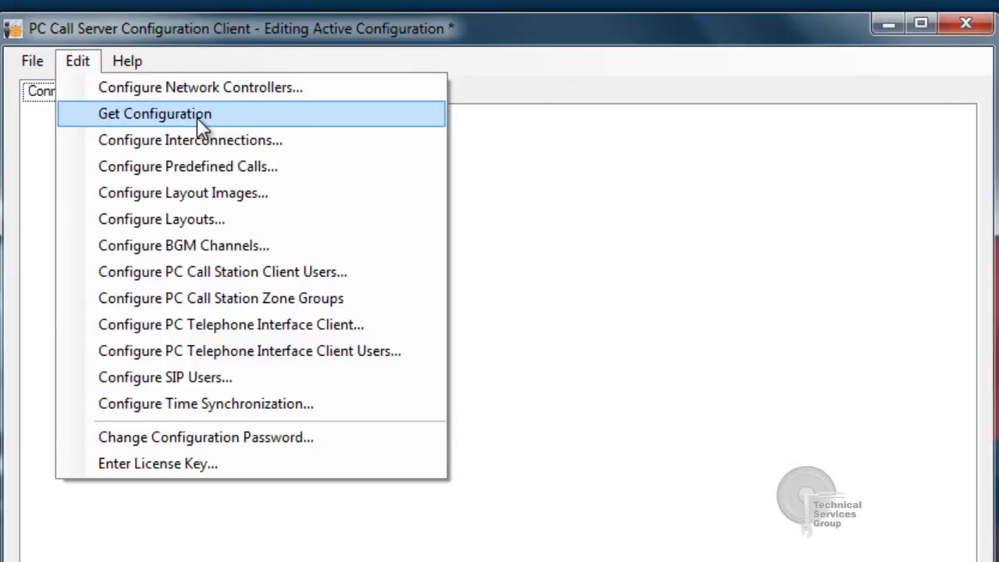
{"action": "key", "text": "Return"}
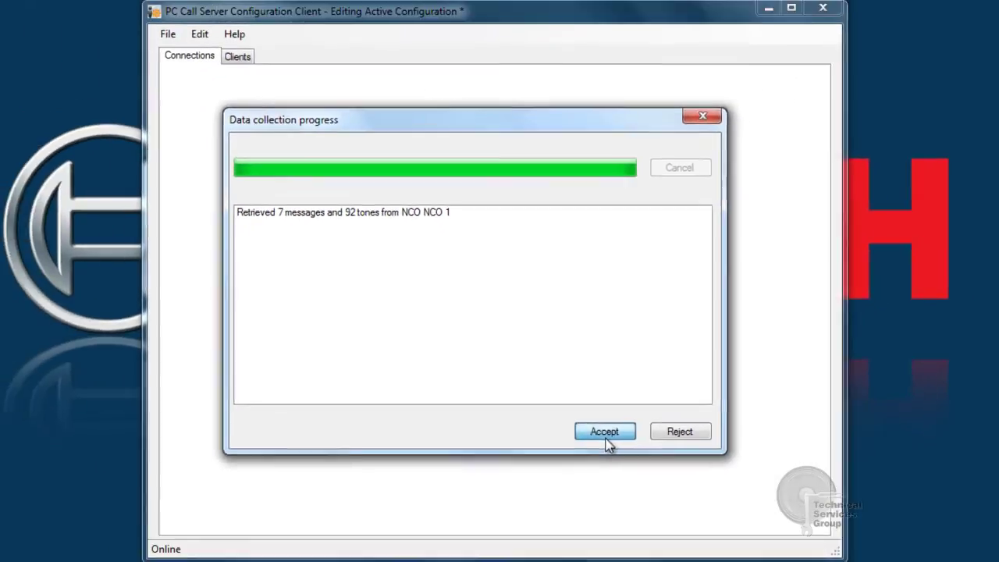
{"action": "left_click", "coordinate": [651, 477]}
{"action": "left_click", "coordinate": [206, 42]}
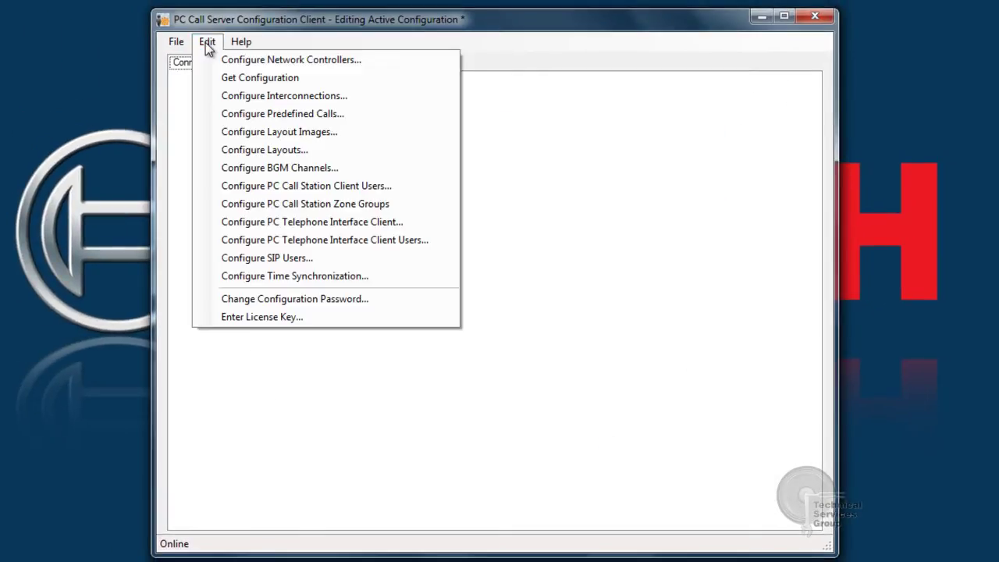
Add predefined call 'TI All Call', enabled for PC TI with numerical alias 99
{"action": "left_click", "coordinate": [239, 115]}
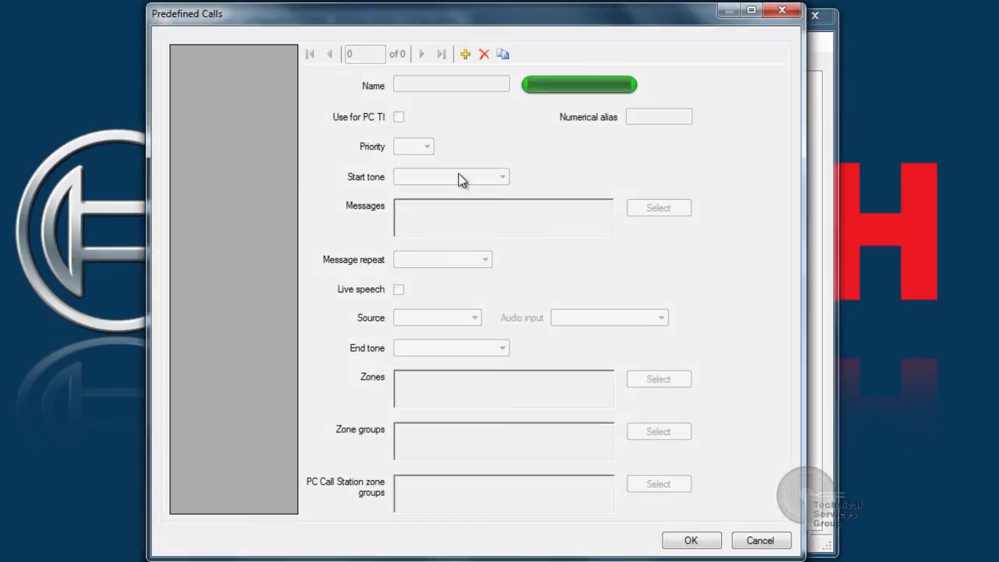
{"action": "left_click", "coordinate": [465, 54]}
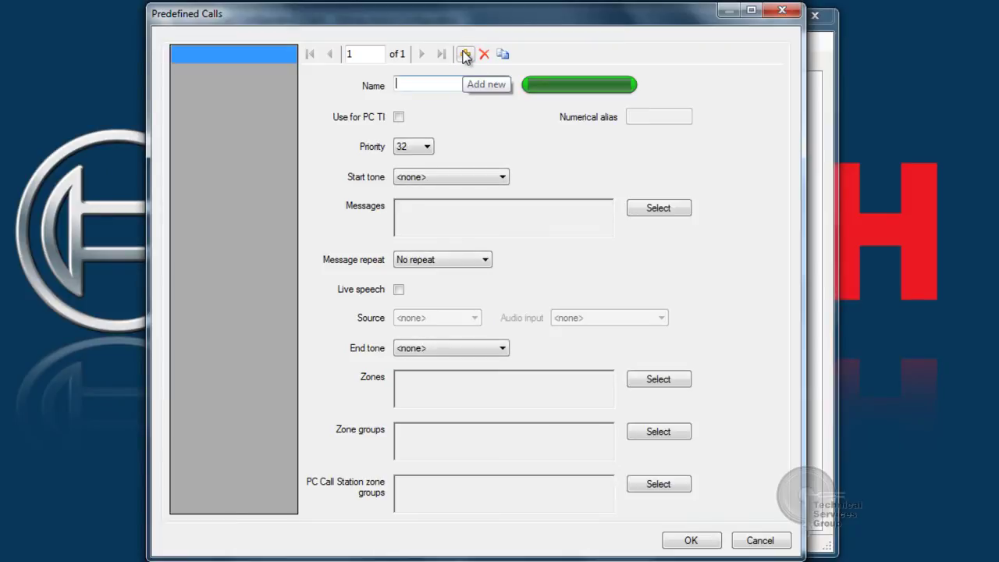
{"action": "type", "text": "TI All Call"}
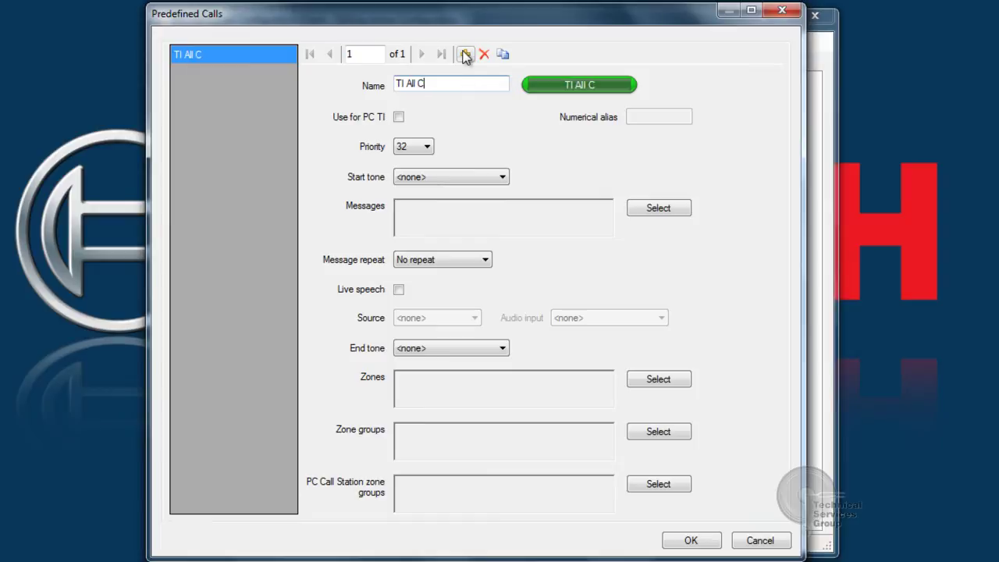
{"action": "left_click", "coordinate": [398, 117]}
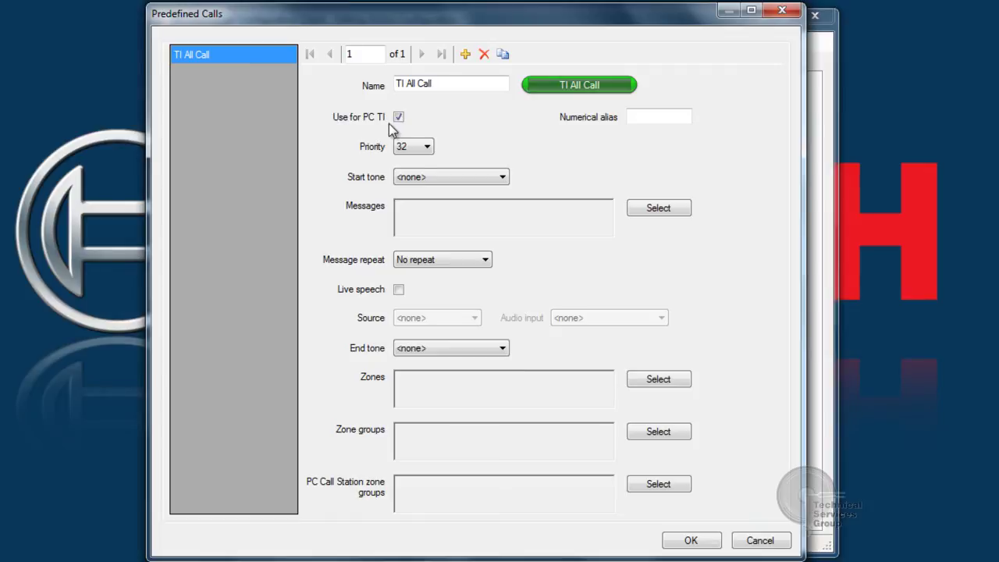
{"action": "left_click", "coordinate": [644, 121]}
{"action": "type", "text": "99"}
Set the call's priority to 50 with live speech from NCO 1 audio input NCO1_AI4
{"action": "left_click", "coordinate": [426, 147]}
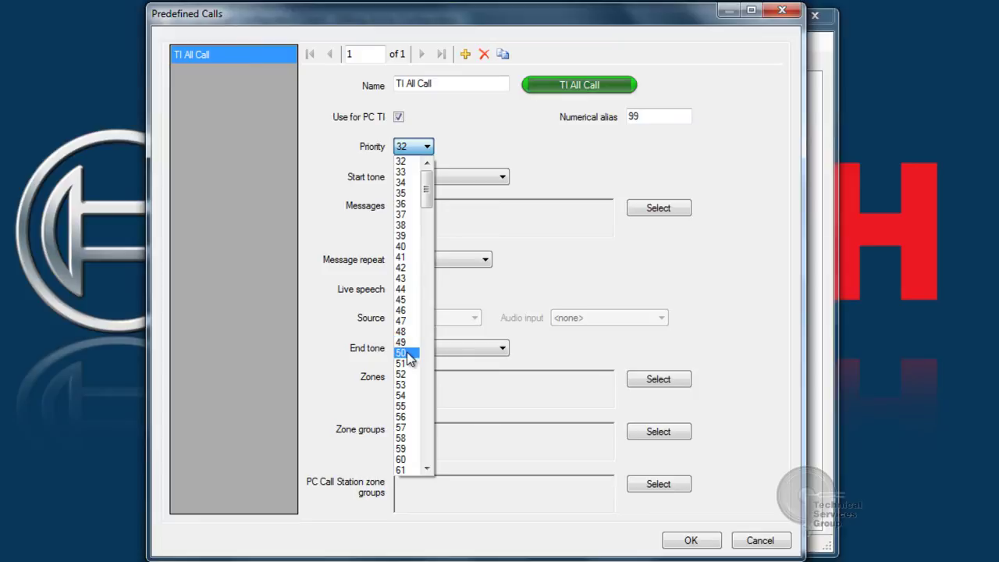
{"action": "left_click", "coordinate": [407, 352]}
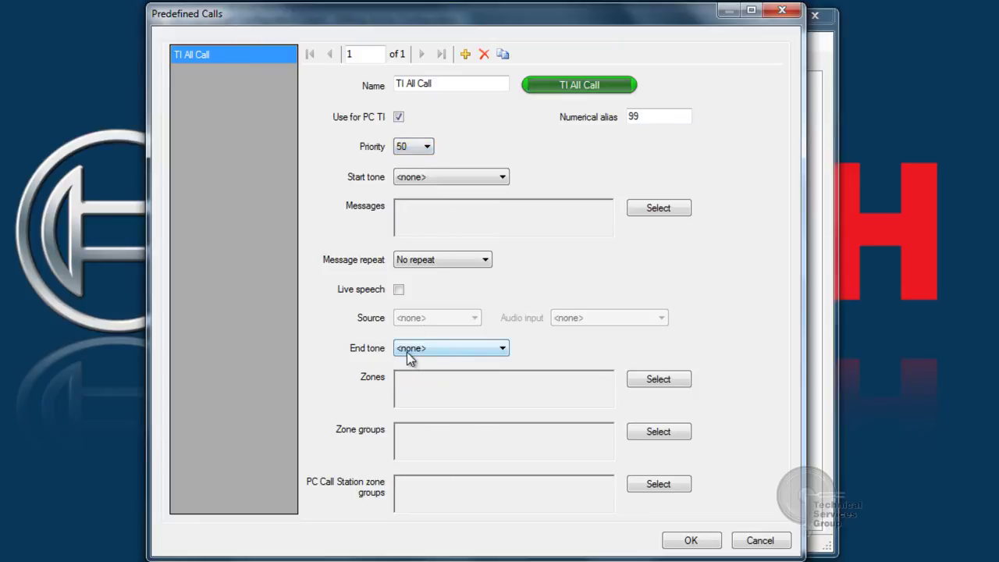
{"action": "left_click", "coordinate": [399, 288]}
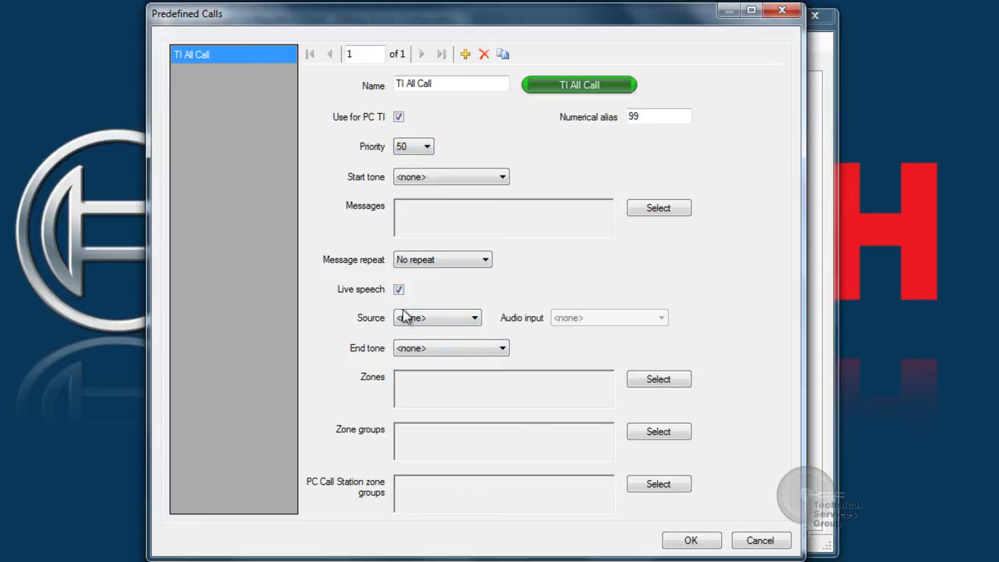
{"action": "left_click", "coordinate": [406, 321]}
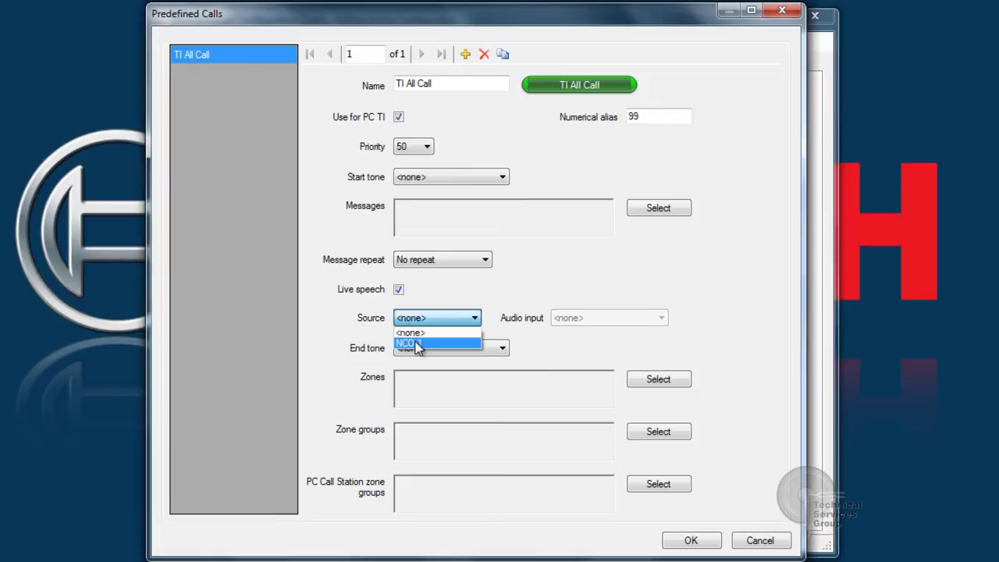
{"action": "left_click", "coordinate": [415, 339]}
{"action": "left_click", "coordinate": [574, 322]}
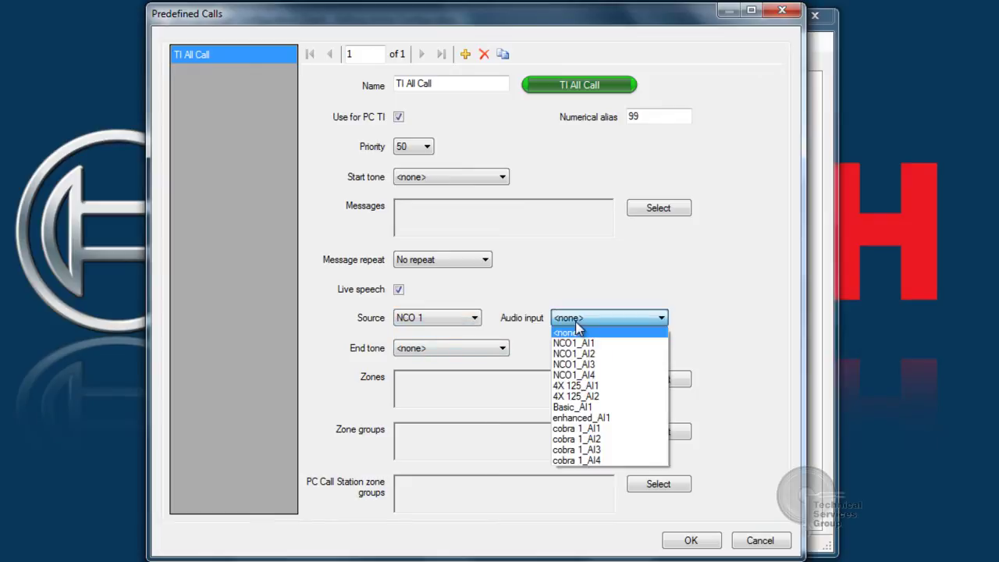
{"action": "left_click", "coordinate": [566, 375]}
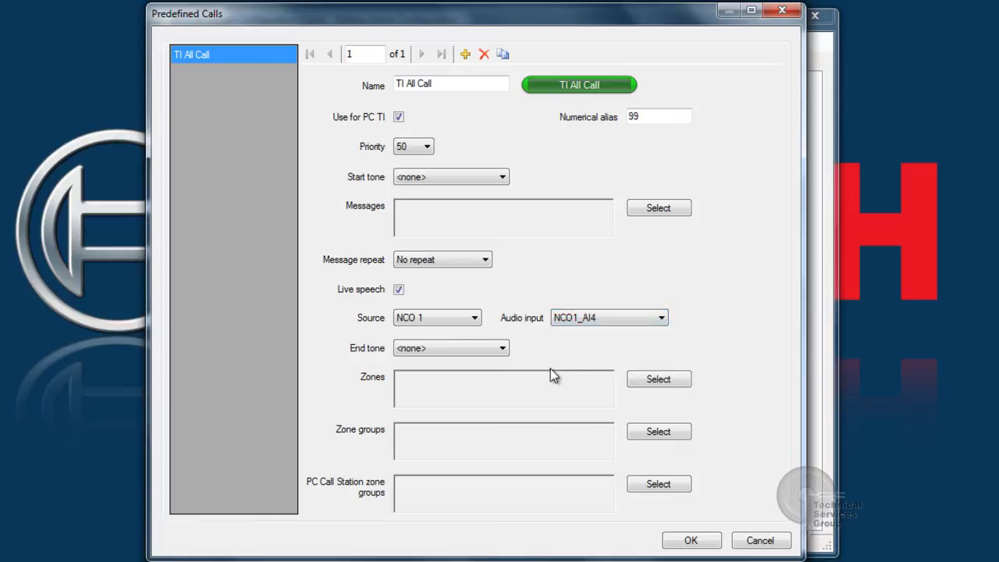
Assign zone group NCO 1_99 to TI All Call and save the predefined call
{"action": "left_click", "coordinate": [641, 432]}
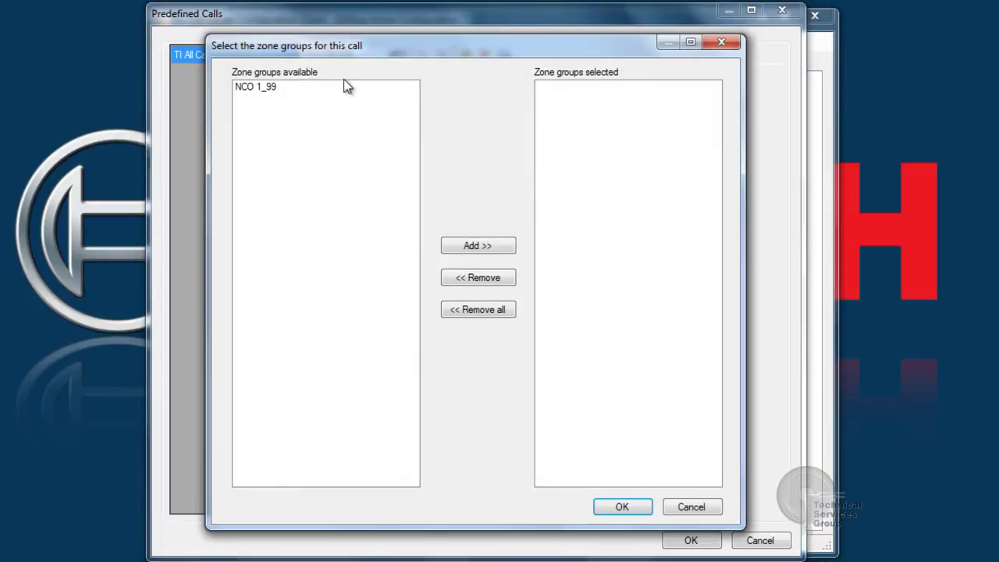
{"action": "double_click", "coordinate": [271, 87]}
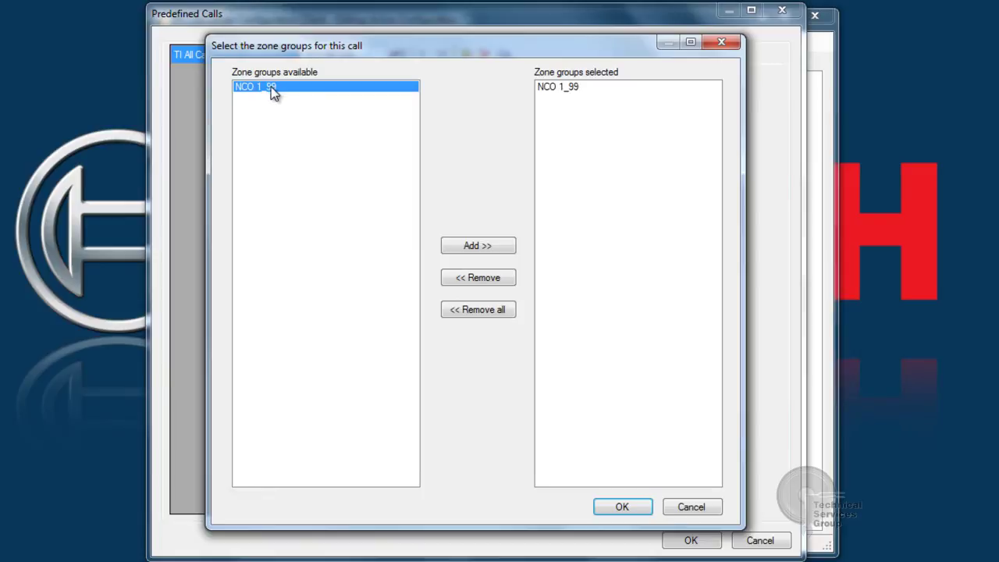
{"action": "left_click", "coordinate": [624, 507]}
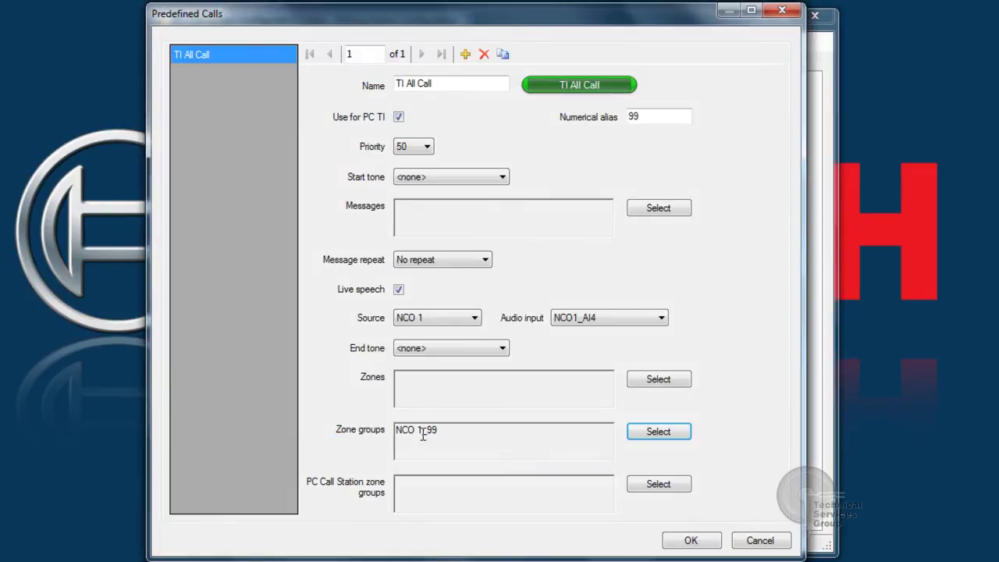
{"action": "left_click", "coordinate": [445, 431]}
{"action": "left_click_drag", "start_coordinate": [445, 431], "coordinate": [392, 434]}
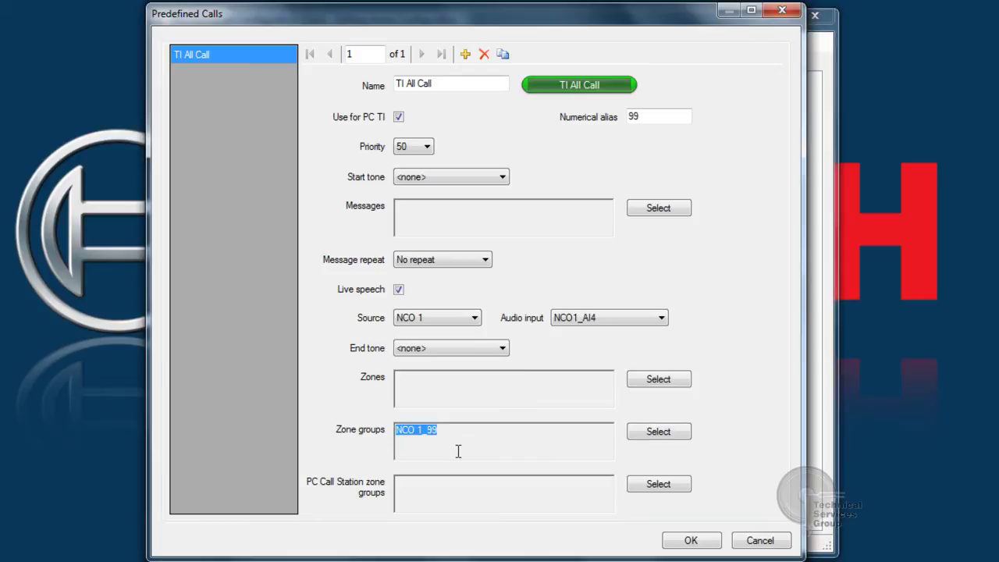
{"action": "left_click", "coordinate": [679, 544]}
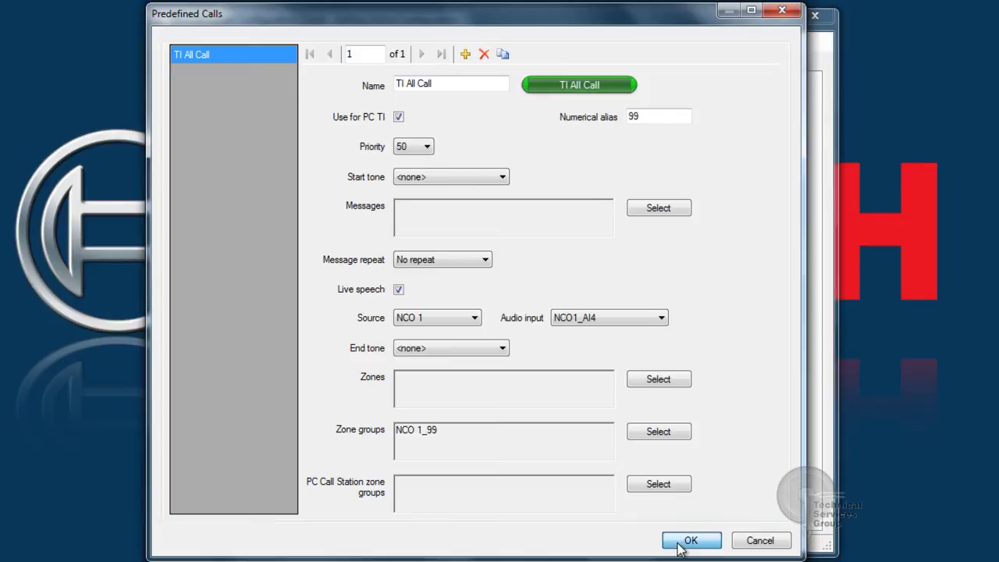
{"action": "left_click", "coordinate": [208, 44]}
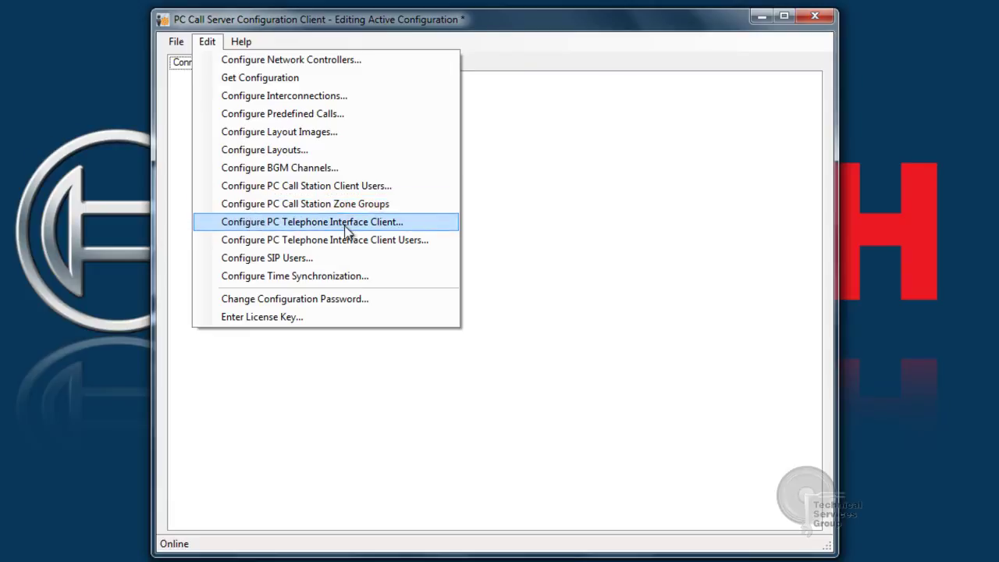
Set VoIP extension 1111 and give zone groups NCO 1_1 and NCO 1_2 aliases 1 and 2
{"action": "left_click", "coordinate": [291, 225]}
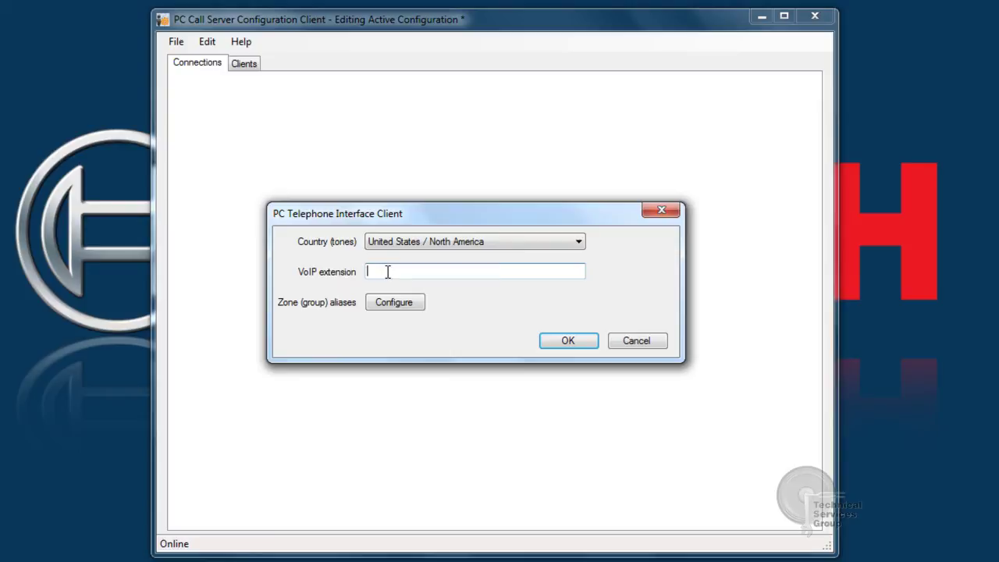
{"action": "type", "text": "1111"}
{"action": "left_click", "coordinate": [383, 305]}
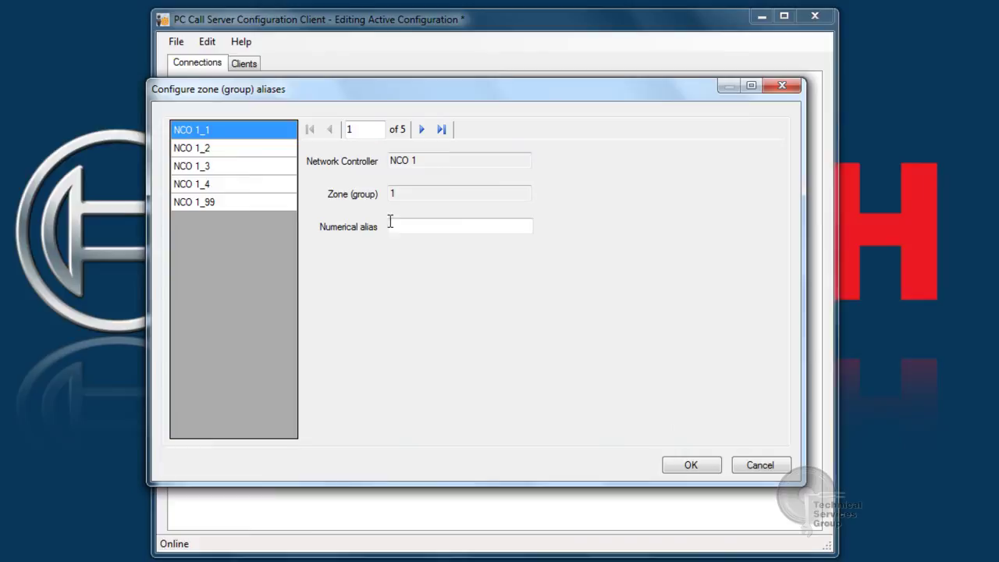
{"action": "left_click", "coordinate": [390, 223]}
{"action": "type", "text": "1"}
{"action": "left_click", "coordinate": [194, 153]}
{"action": "left_click", "coordinate": [410, 230]}
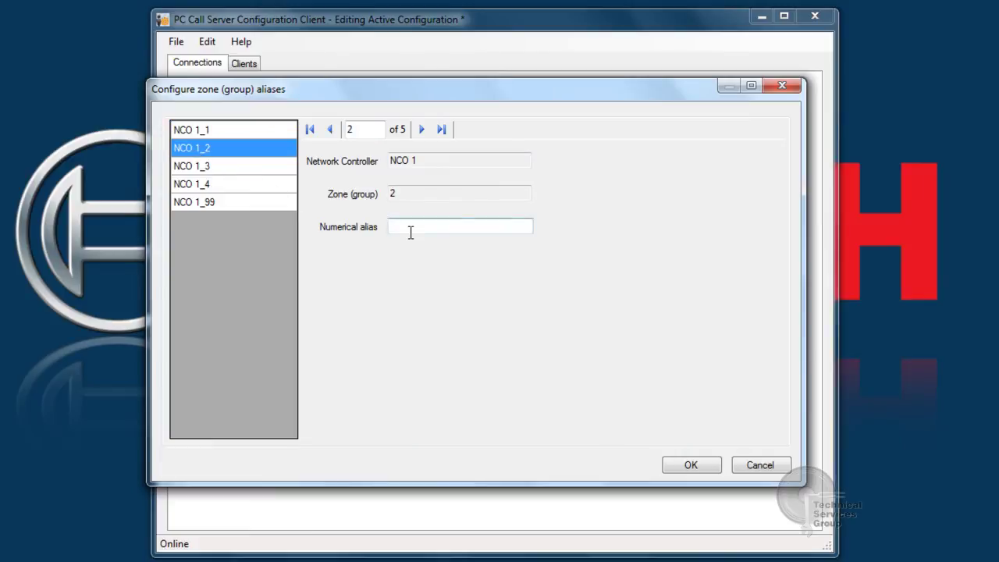
{"action": "type", "text": "1"}
{"action": "left_click", "coordinate": [227, 166]}
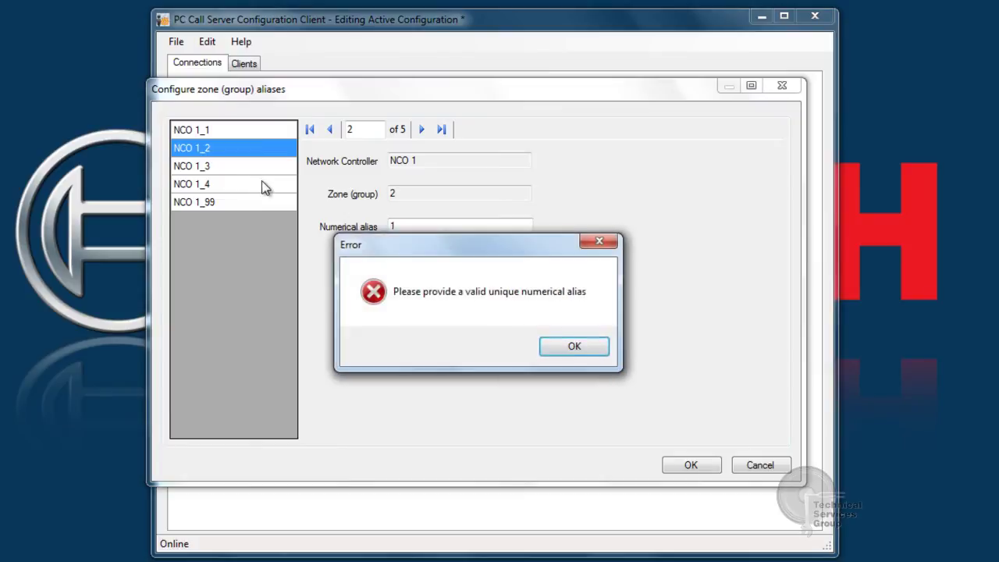
{"action": "left_click", "coordinate": [570, 352]}
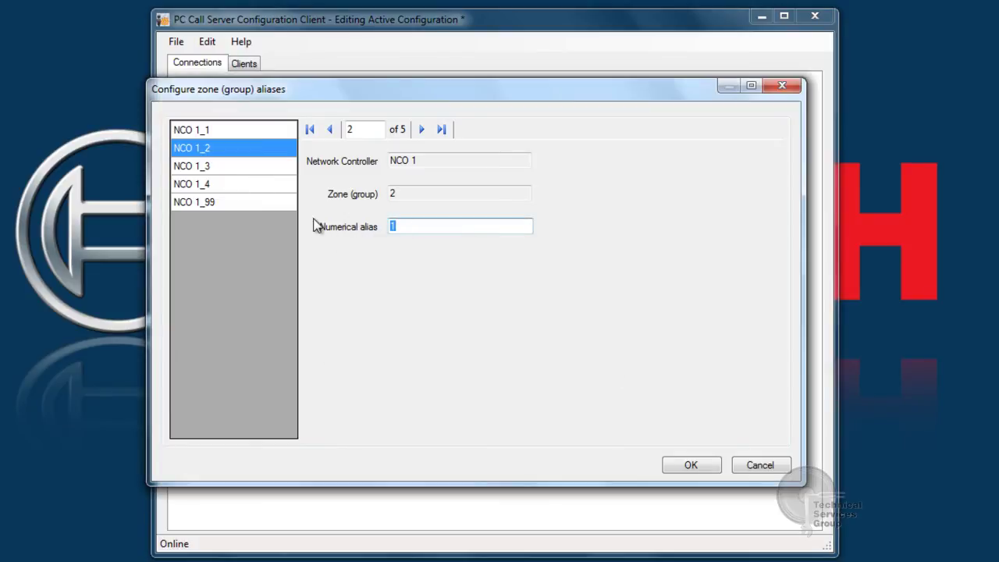
{"action": "type", "text": "2"}
Give NCO 1_3, NCO 1_4 and NCO 1_99 aliases 3, 4 and 99, review all, and save
{"action": "left_click", "coordinate": [226, 167]}
{"action": "left_click", "coordinate": [392, 227]}
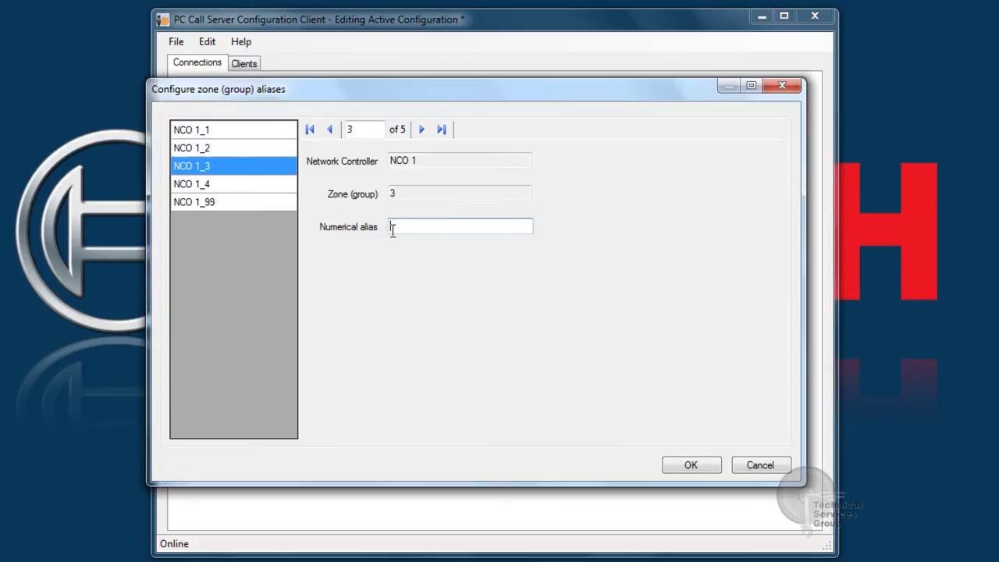
{"action": "type", "text": "3"}
{"action": "left_click", "coordinate": [245, 183]}
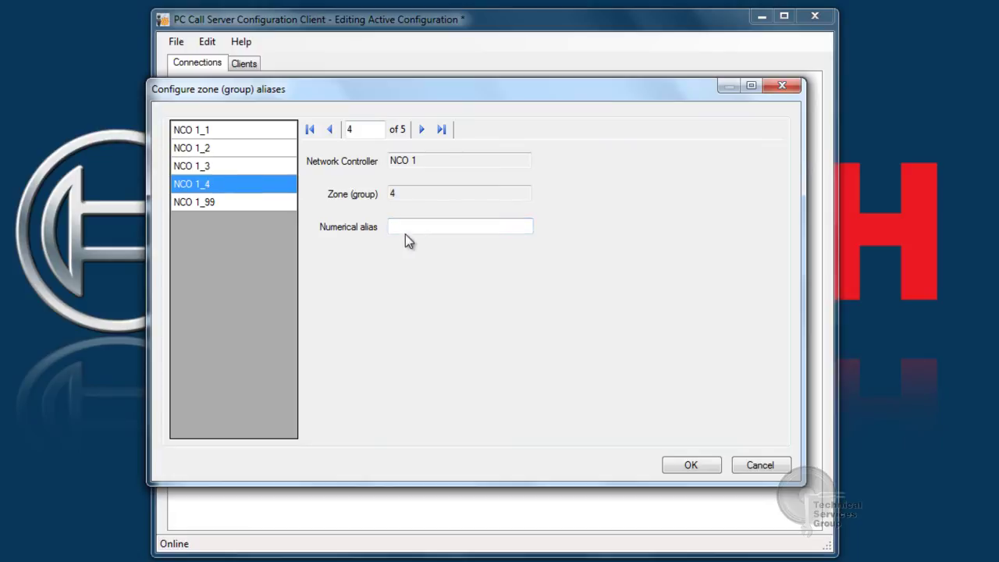
{"action": "left_click", "coordinate": [404, 228]}
{"action": "type", "text": "4"}
{"action": "left_click", "coordinate": [229, 201]}
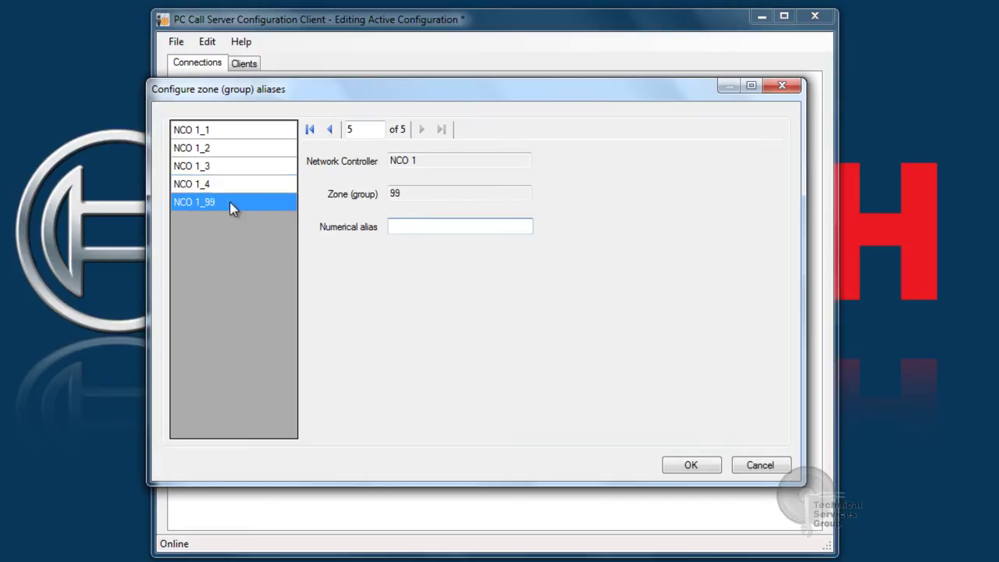
{"action": "left_click", "coordinate": [420, 228]}
{"action": "type", "text": "99"}
{"action": "left_click", "coordinate": [205, 134]}
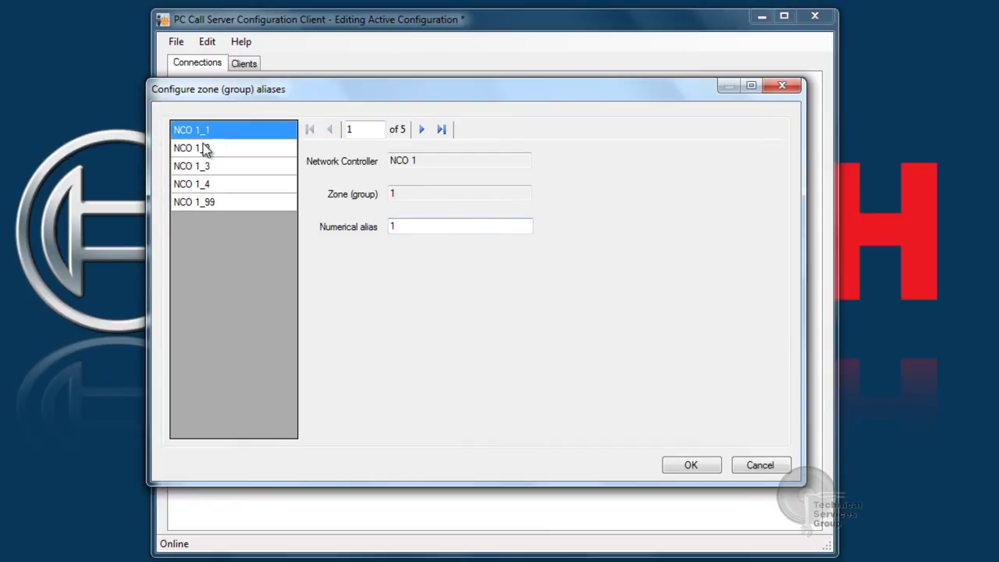
{"action": "left_click", "coordinate": [207, 149]}
{"action": "left_click", "coordinate": [206, 167]}
{"action": "left_click", "coordinate": [207, 184]}
{"action": "left_click", "coordinate": [205, 202]}
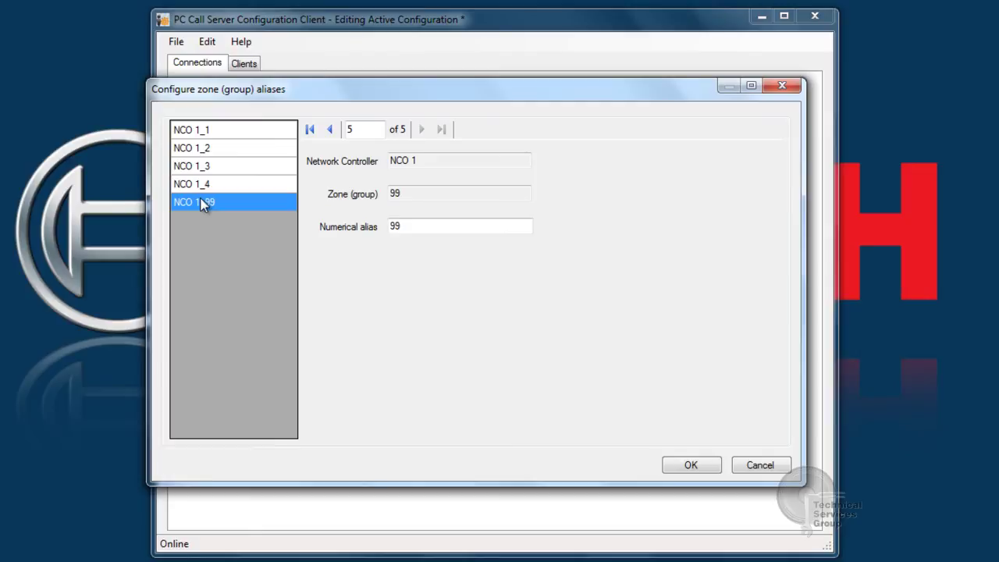
{"action": "left_click", "coordinate": [670, 464]}
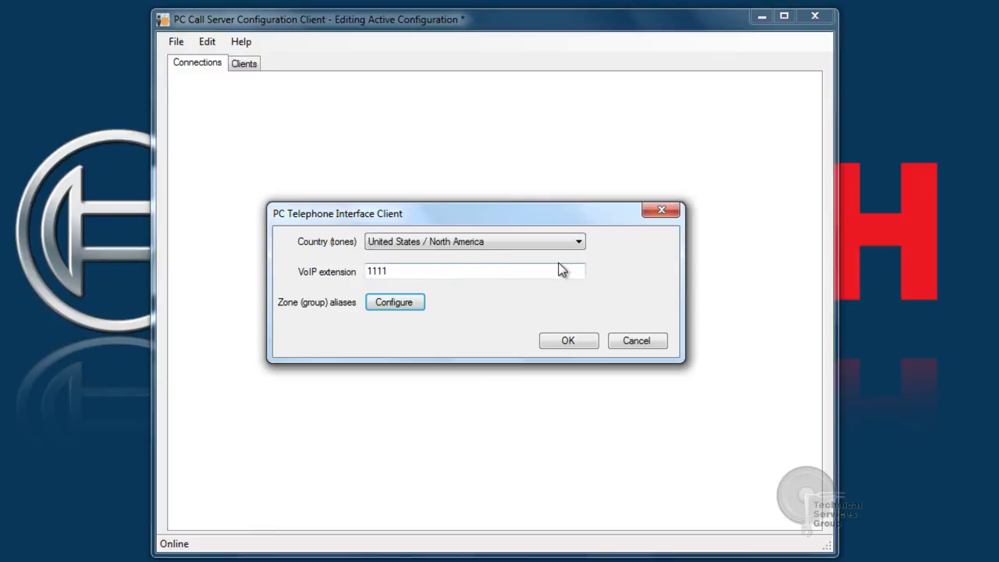
Keep United States / North America tones and save the telephone interface client settings
{"action": "left_click", "coordinate": [579, 242]}
{"action": "left_click", "coordinate": [581, 244]}
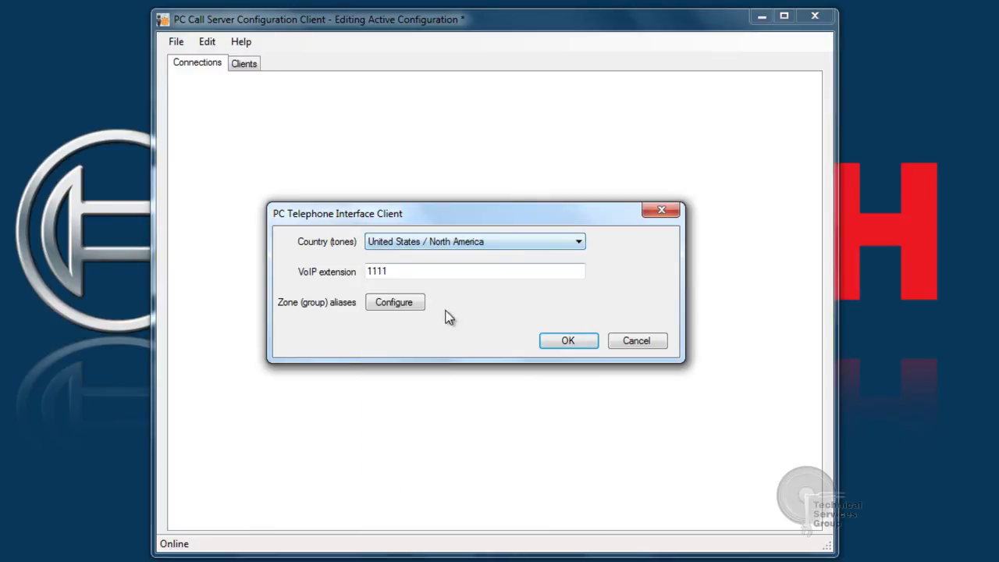
{"action": "left_click", "coordinate": [553, 343]}
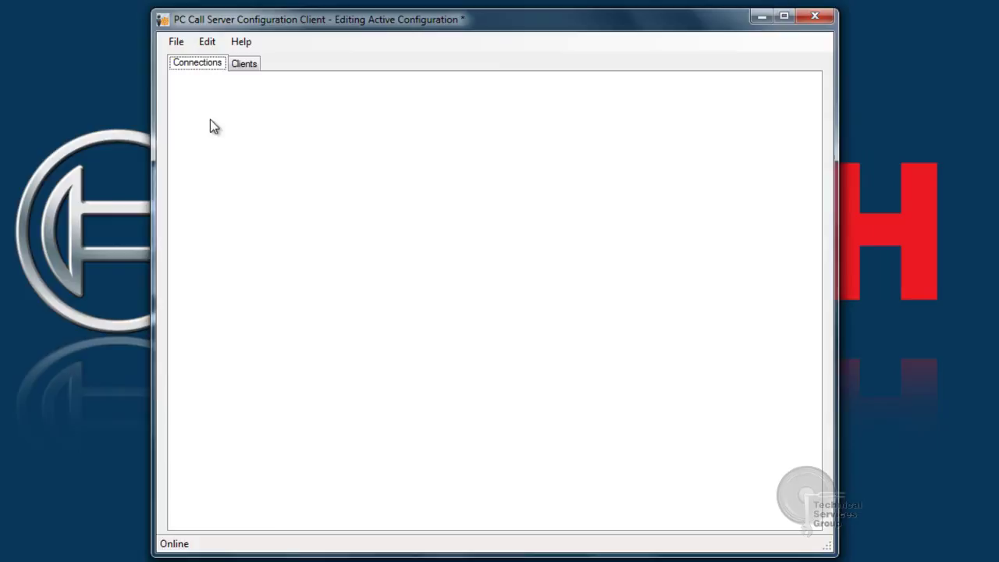
Add a telephone interface user with a personal number and a confirmed PIN code
{"action": "left_click", "coordinate": [209, 43]}
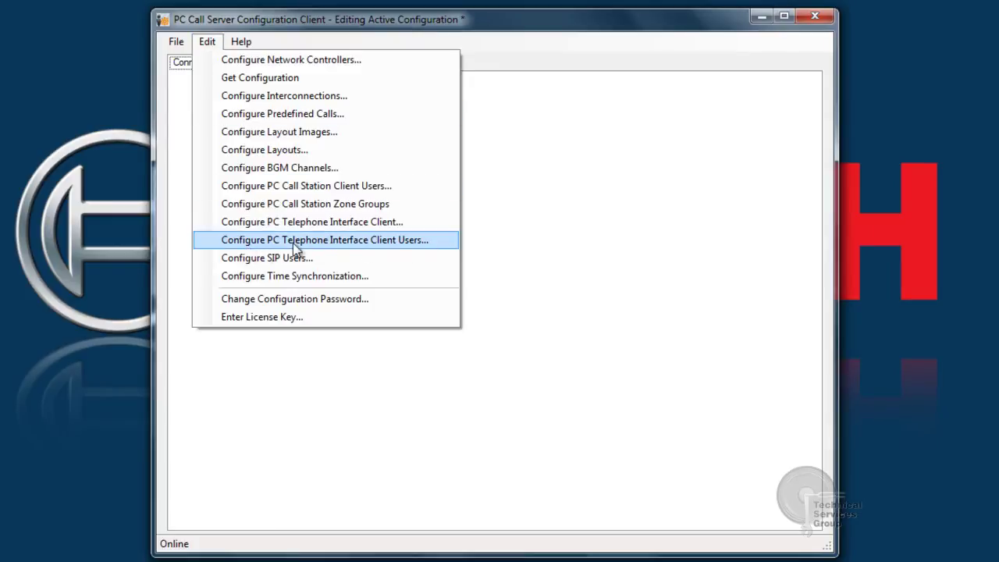
{"action": "left_click", "coordinate": [251, 246]}
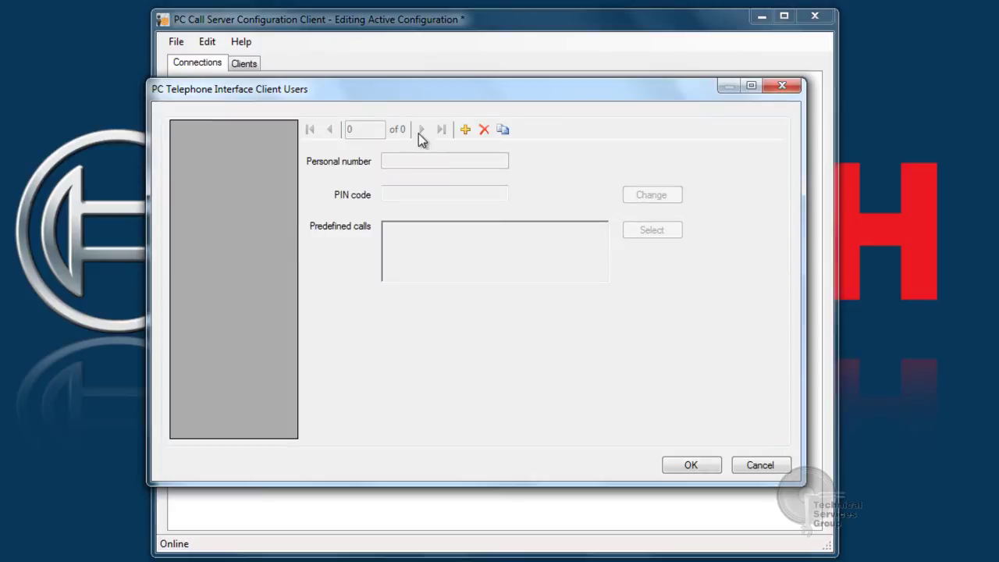
{"action": "left_click", "coordinate": [465, 129]}
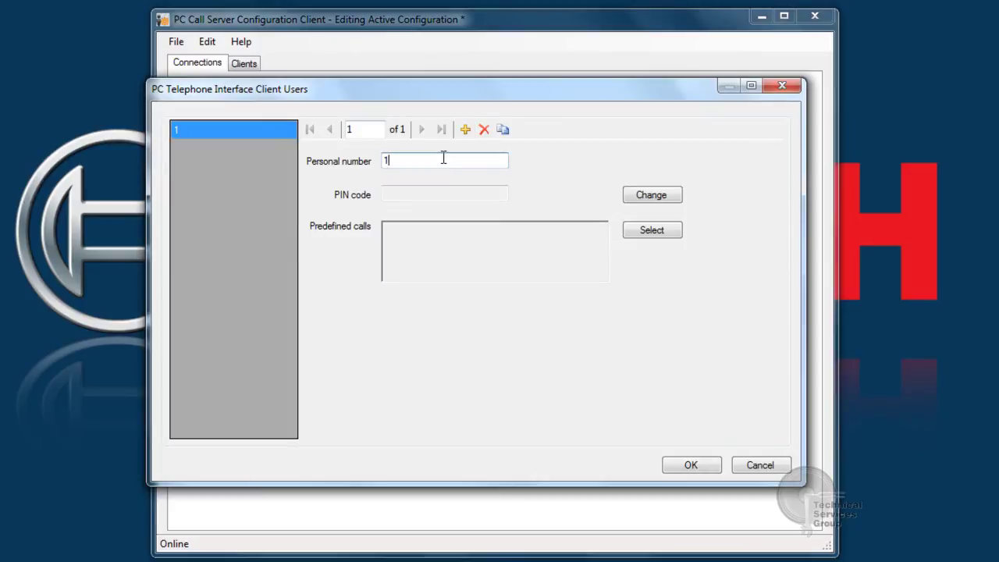
{"action": "type", "text": "234"}
{"action": "left_click", "coordinate": [633, 197]}
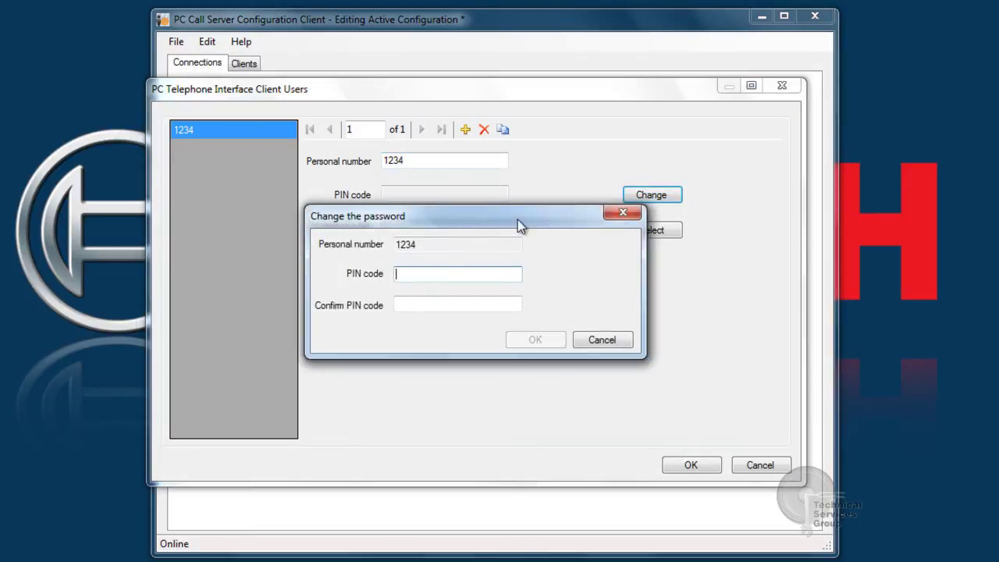
{"action": "type", "text": "123"}
{"action": "key", "text": "Tab"}
{"action": "type", "text": "1234"}
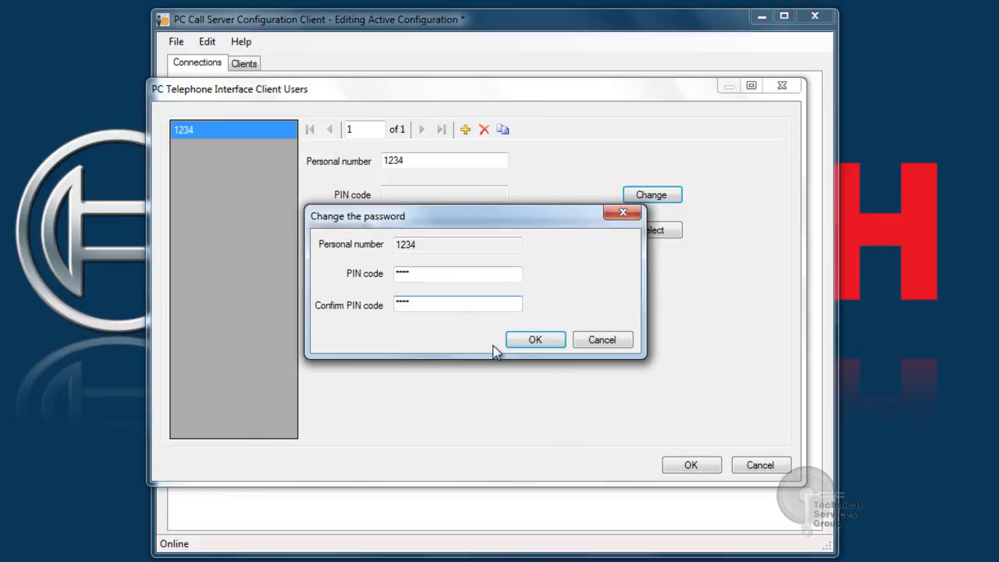
{"action": "left_click", "coordinate": [534, 341]}
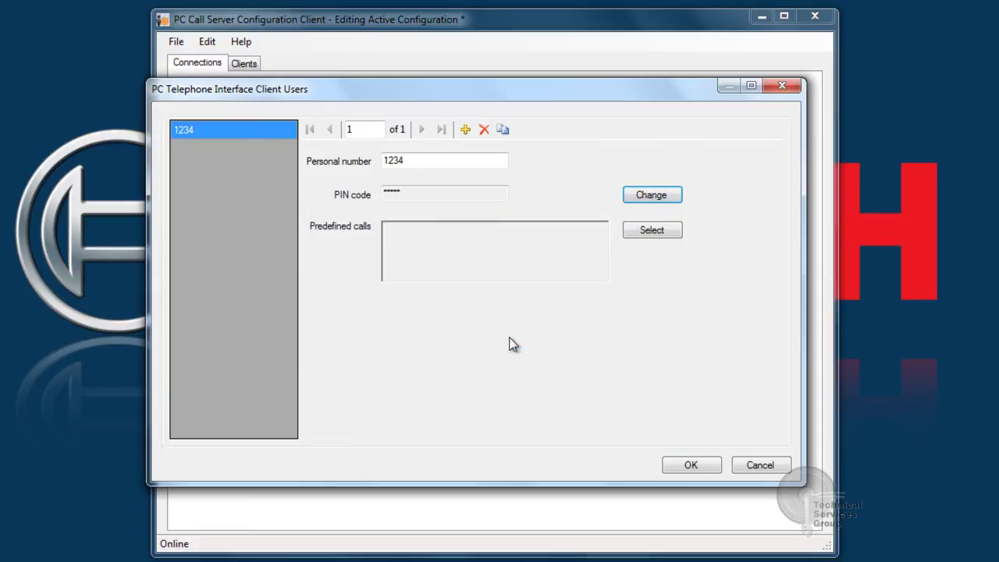
Assign the TI All Call predefined call to the user and save it
{"action": "left_click", "coordinate": [651, 231]}
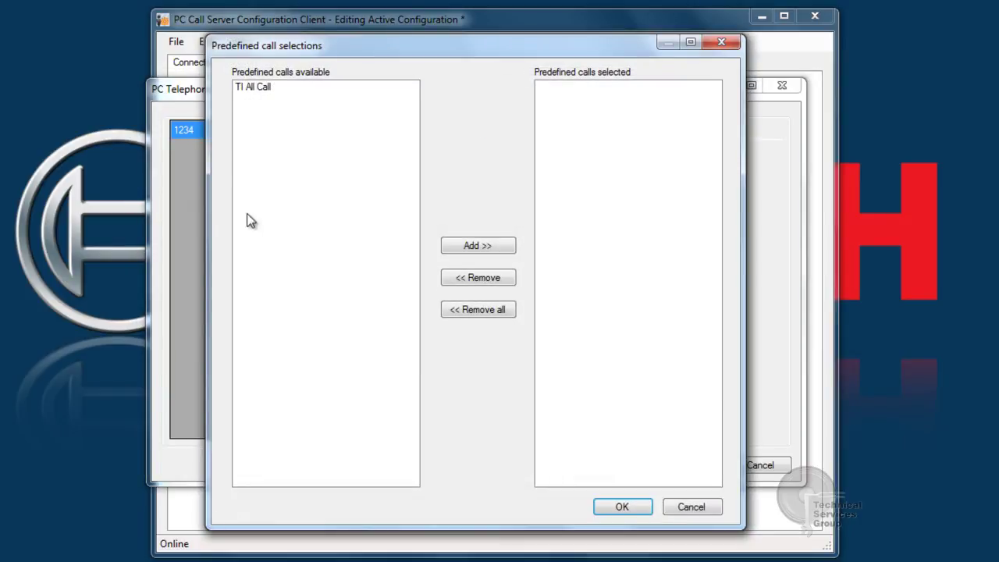
{"action": "double_click", "coordinate": [256, 85]}
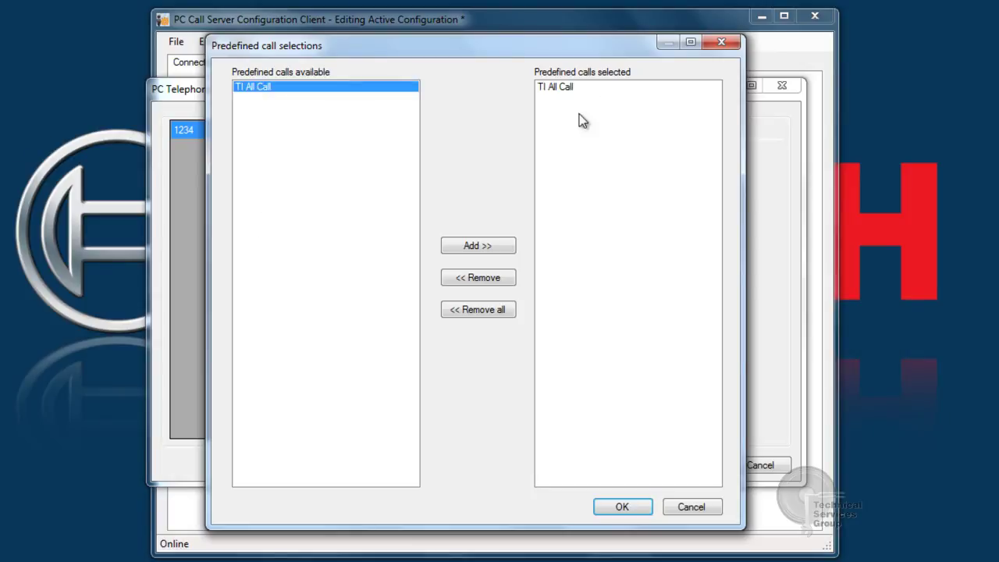
{"action": "left_click", "coordinate": [617, 505]}
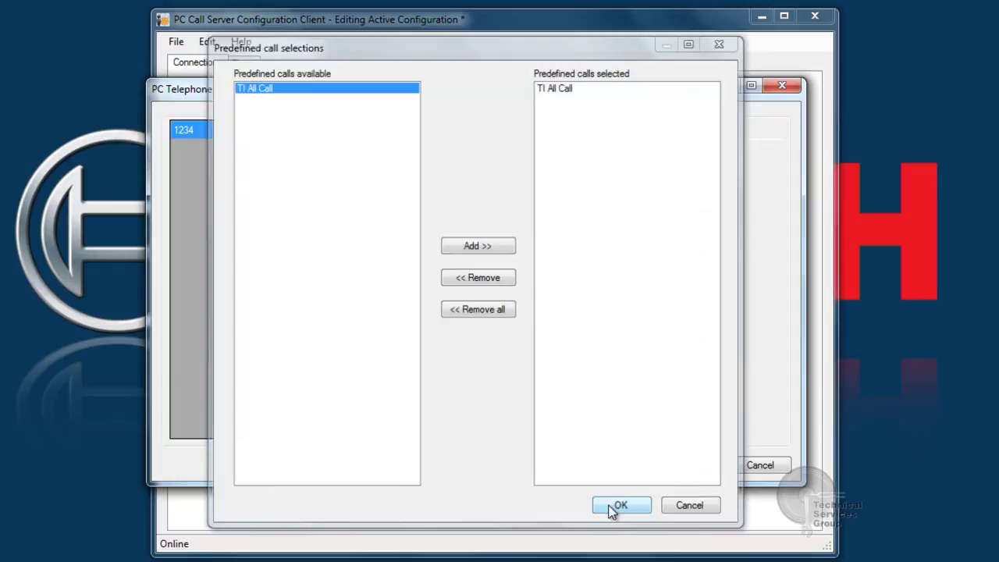
{"action": "left_click", "coordinate": [675, 471]}
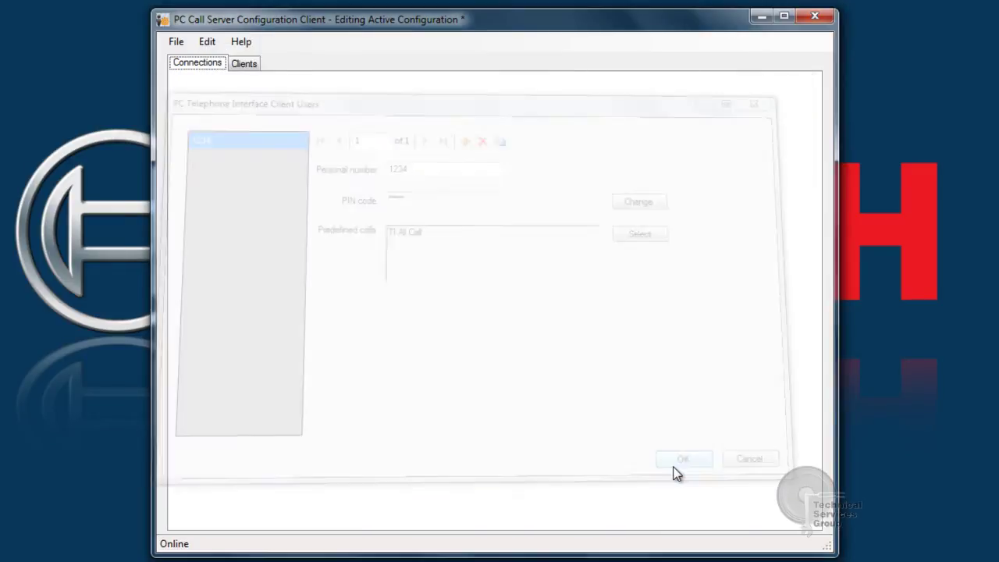
Add SIP user PRS and set and confirm its password
{"action": "left_click", "coordinate": [207, 43]}
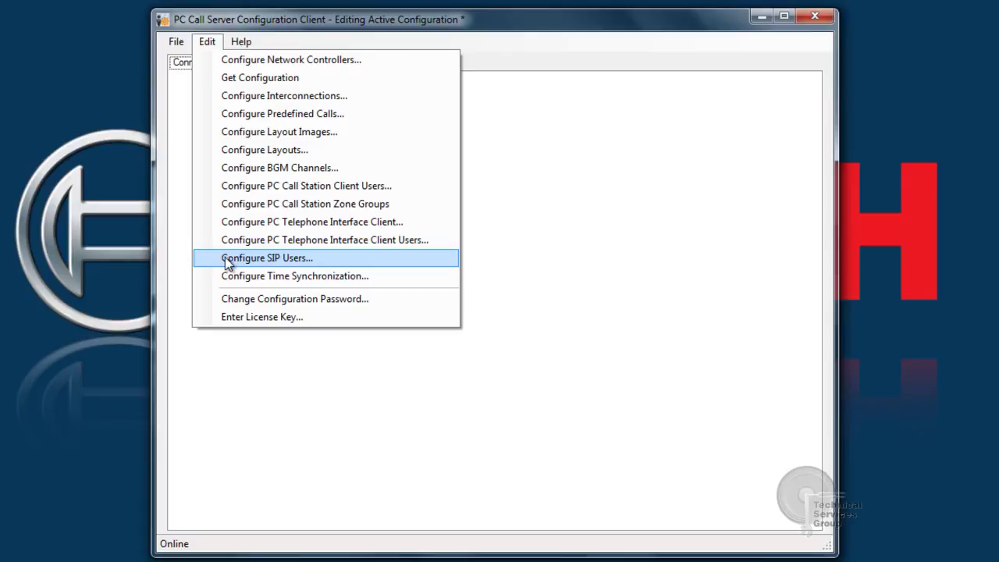
{"action": "left_click", "coordinate": [293, 260]}
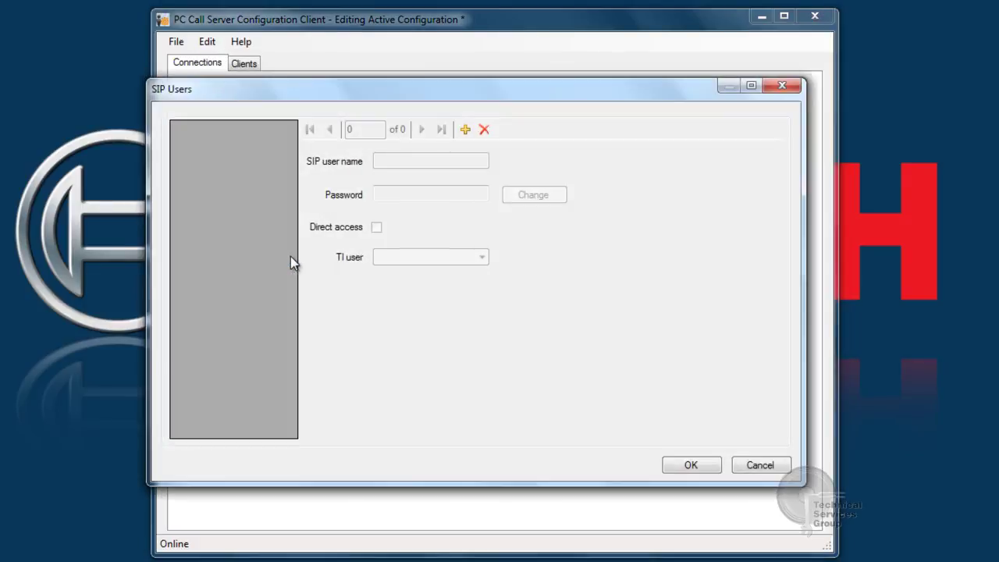
{"action": "left_click", "coordinate": [465, 131]}
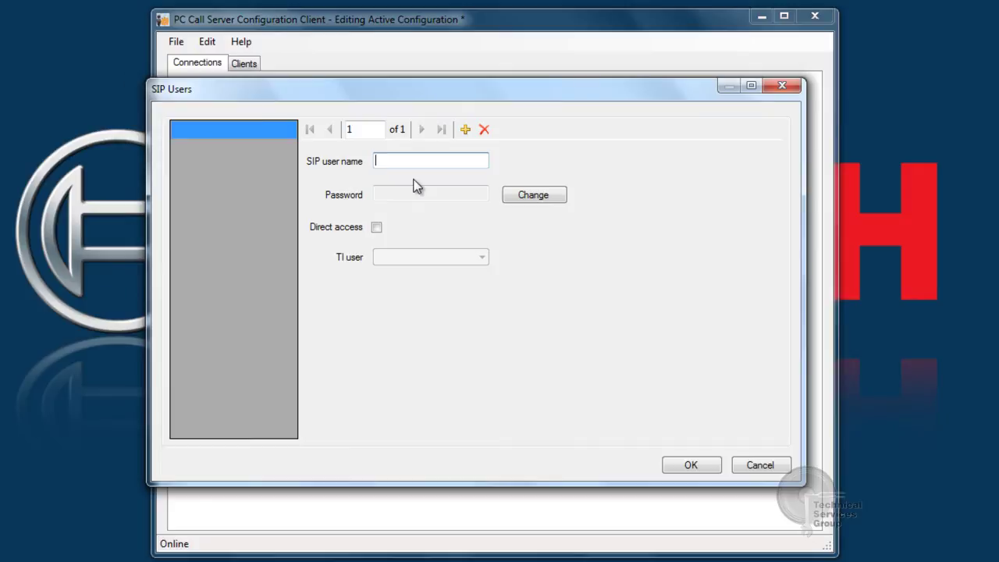
{"action": "type", "text": "PRS"}
{"action": "left_click", "coordinate": [526, 198]}
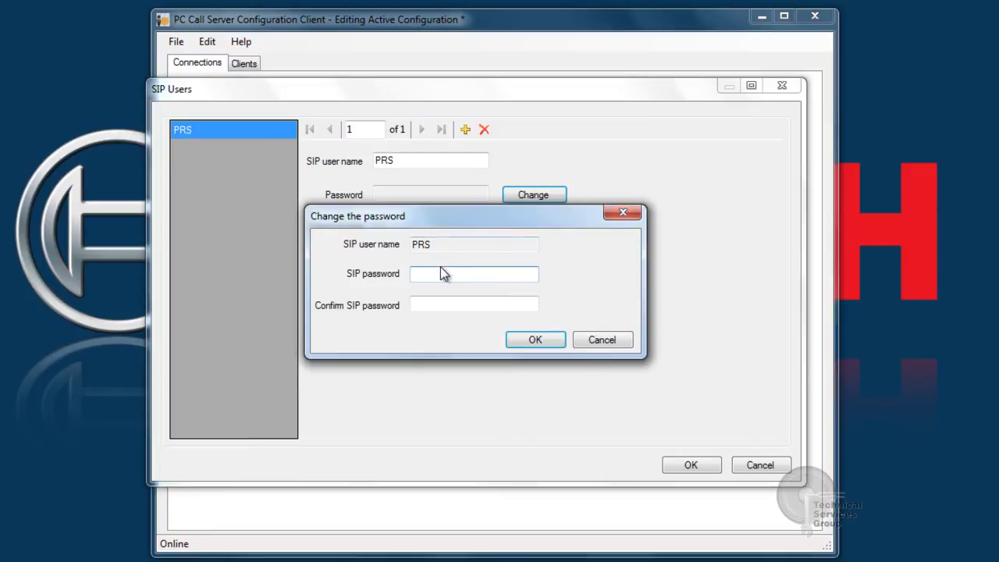
{"action": "type", "text": "*"}
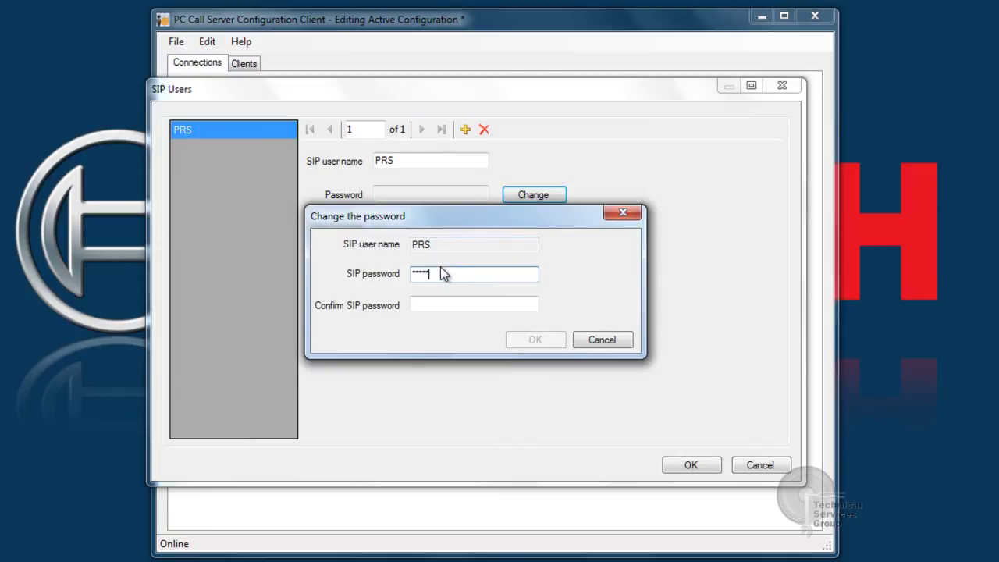
{"action": "key", "text": "Tab"}
{"action": "type", "text": "*****"}
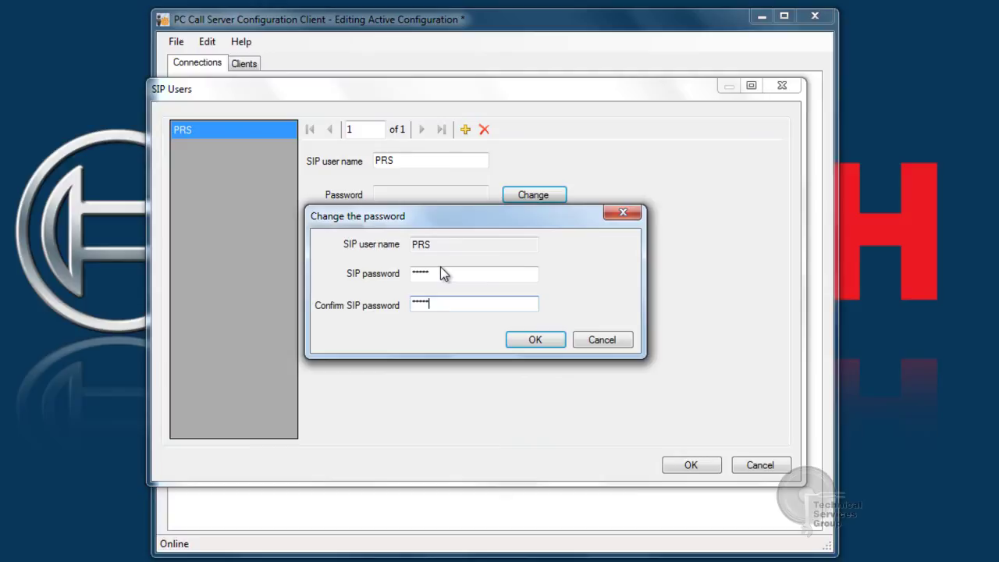
{"action": "left_click", "coordinate": [549, 342]}
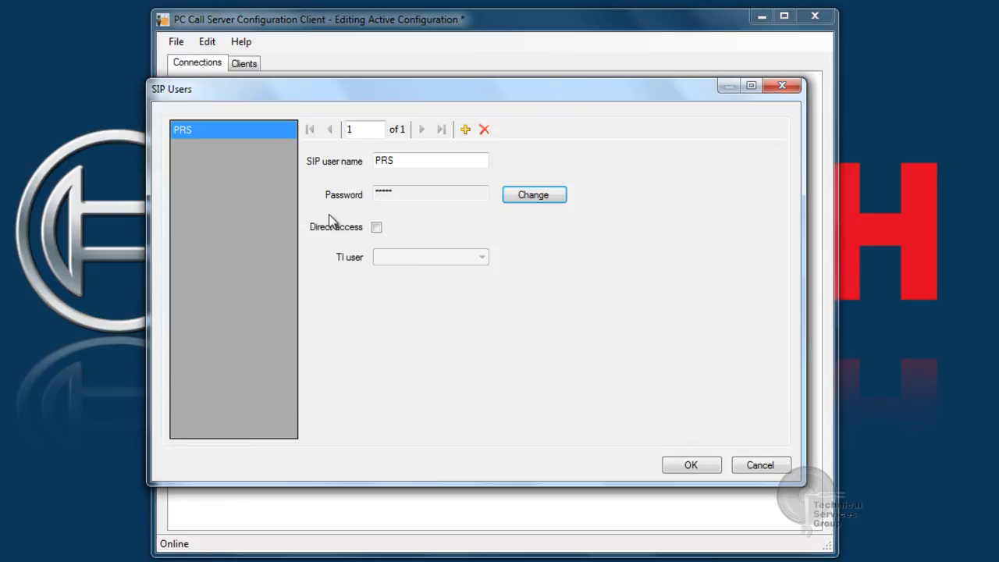
Enable direct access, link the telephone interface user, and save the PRS SIP user
{"action": "left_click", "coordinate": [377, 228]}
{"action": "left_click", "coordinate": [408, 256]}
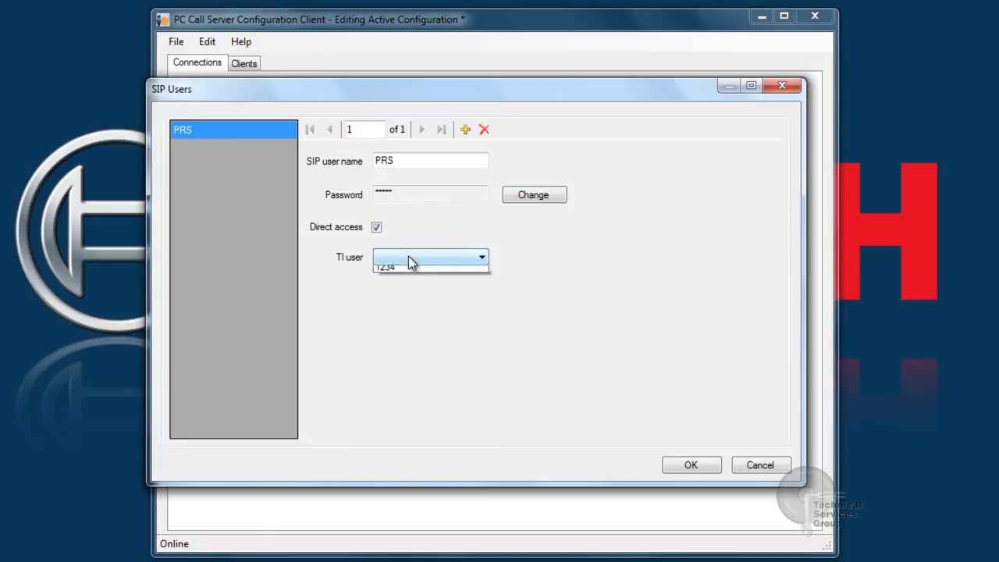
{"action": "left_click", "coordinate": [416, 273]}
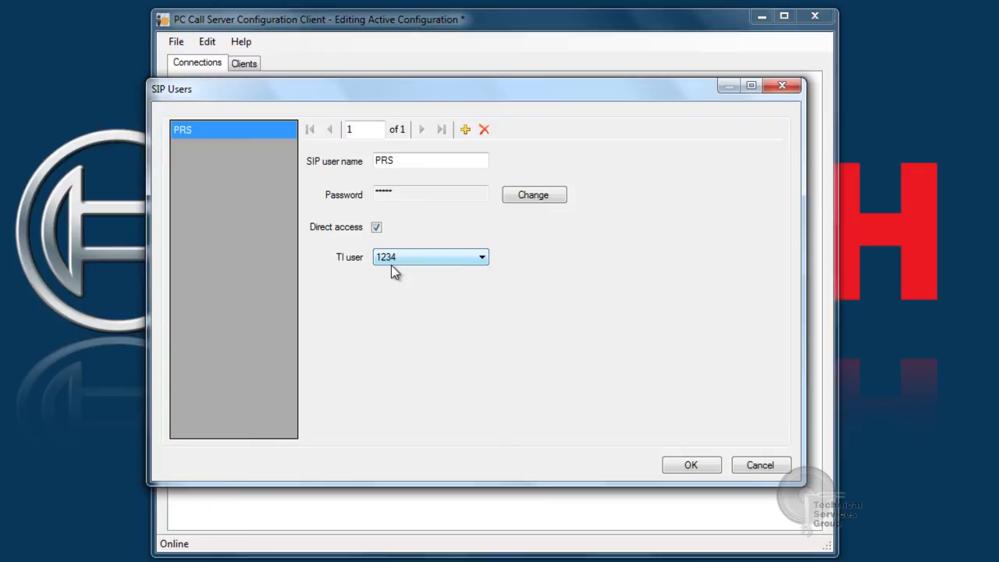
{"action": "left_click", "coordinate": [670, 468]}
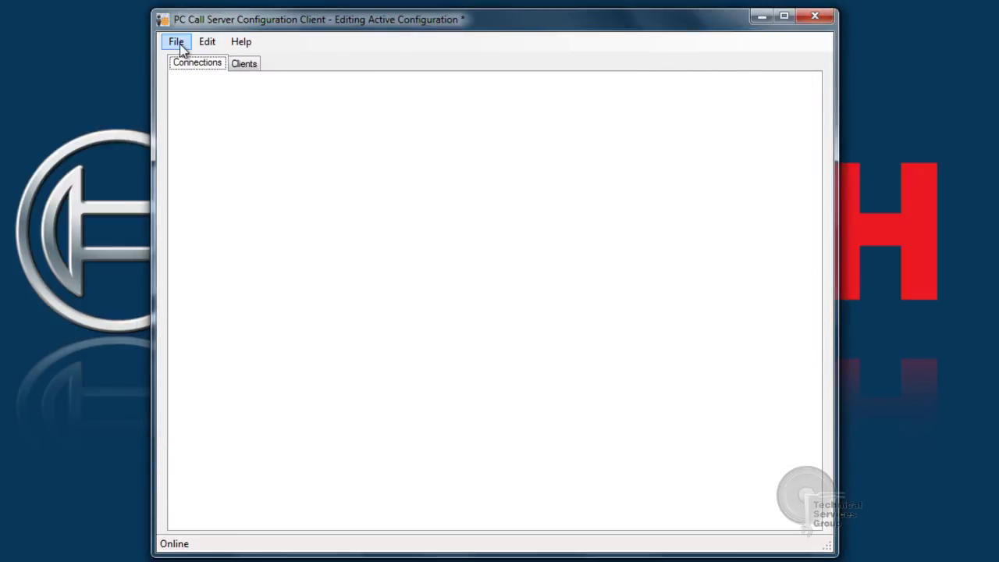
Copy the dongle serial, paste the license key from the text file into Key, and submit
{"action": "left_click", "coordinate": [204, 48]}
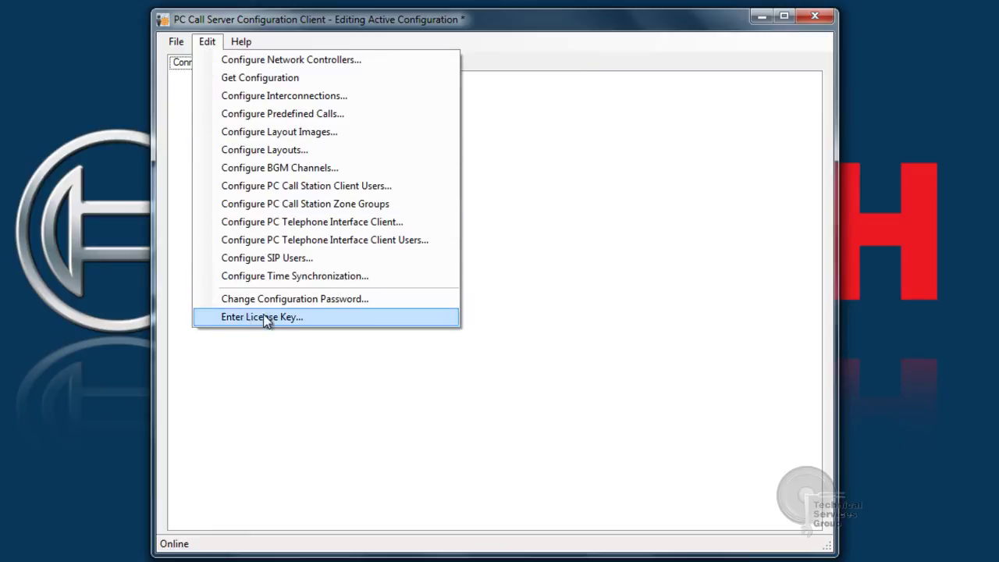
{"action": "left_click", "coordinate": [295, 315]}
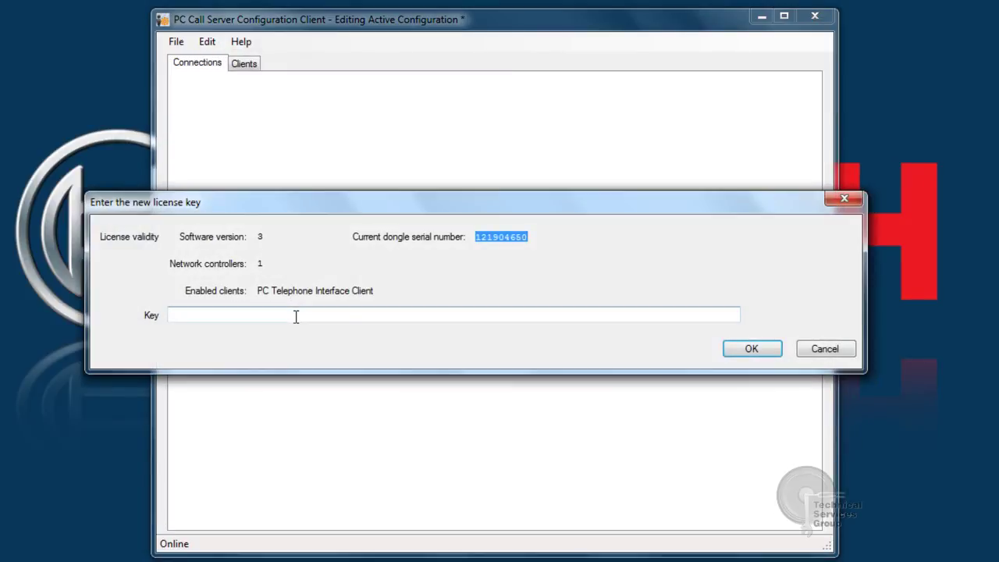
{"action": "left_click_drag", "start_coordinate": [530, 237], "coordinate": [476, 240]}
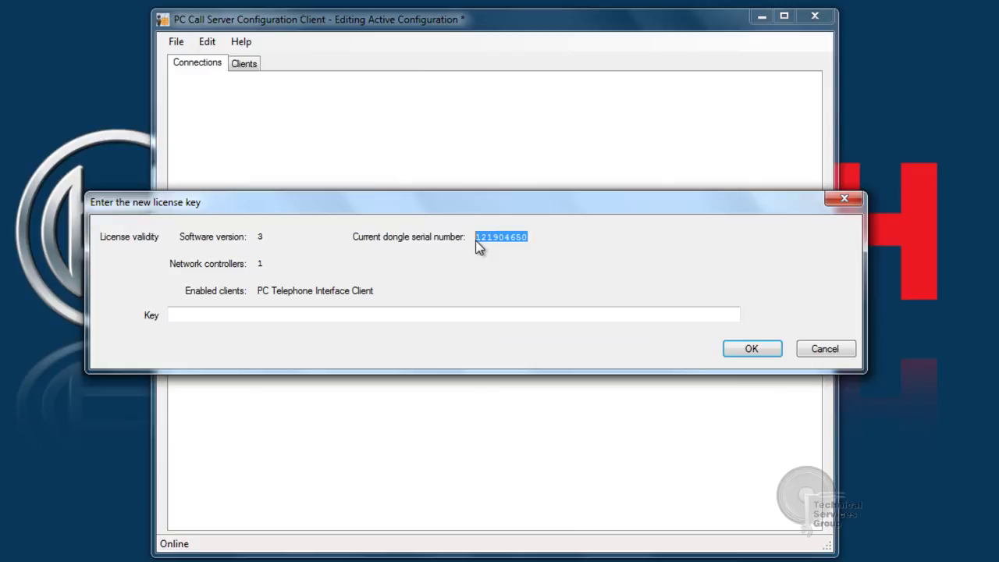
{"action": "key", "text": "alt+Tab"}
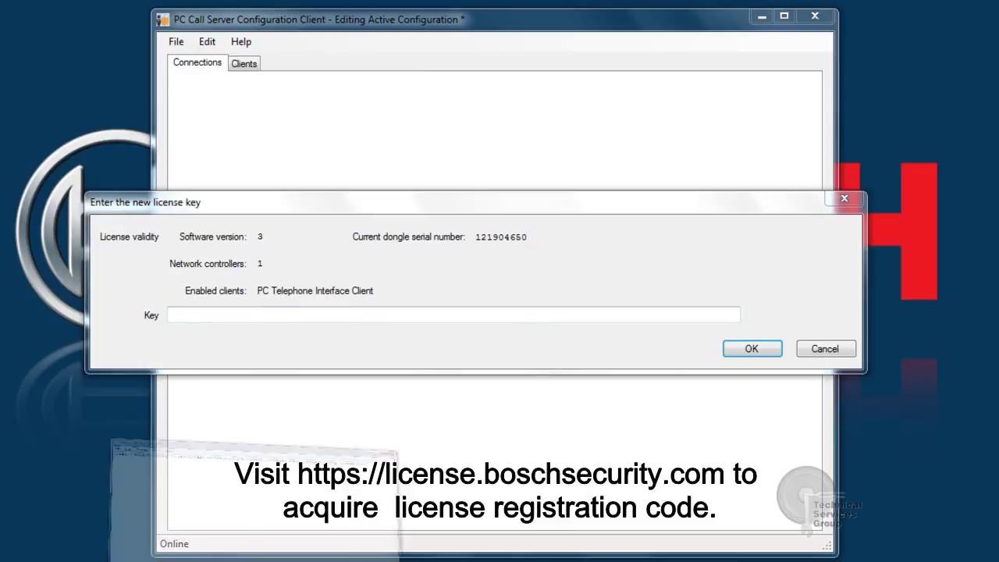
{"action": "left_click_drag", "start_coordinate": [748, 102], "coordinate": [58, 100]}
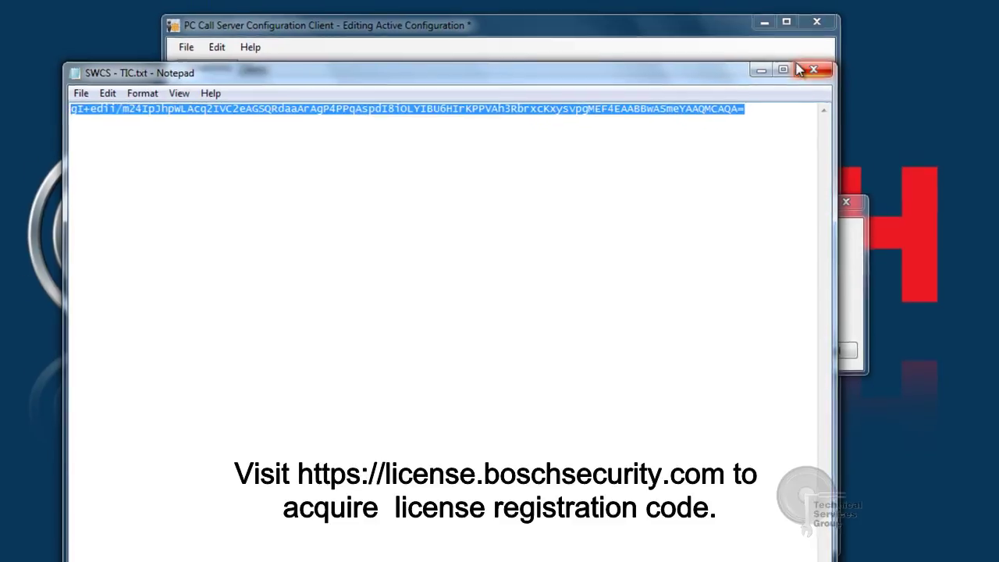
{"action": "left_click", "coordinate": [758, 64]}
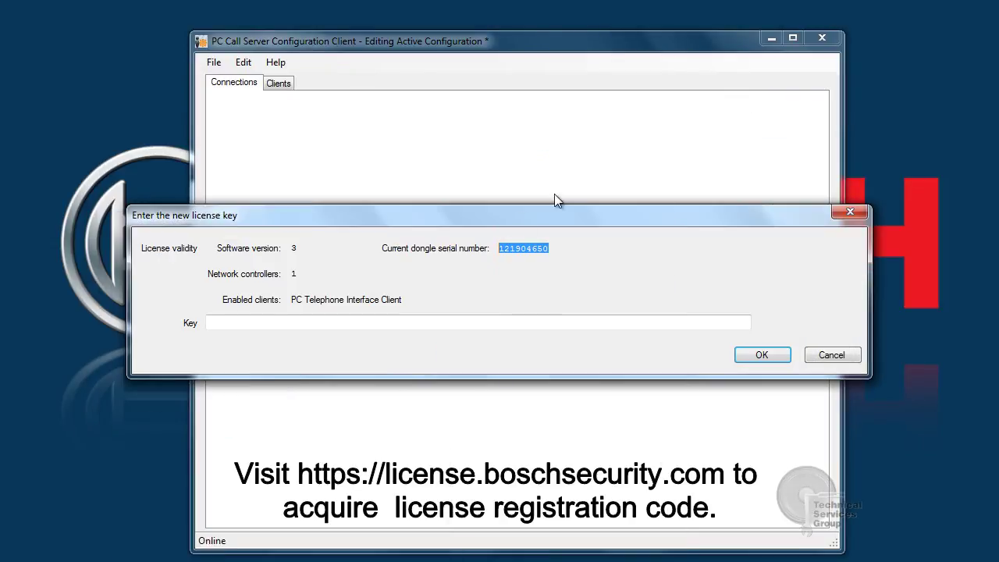
{"action": "left_click", "coordinate": [331, 322]}
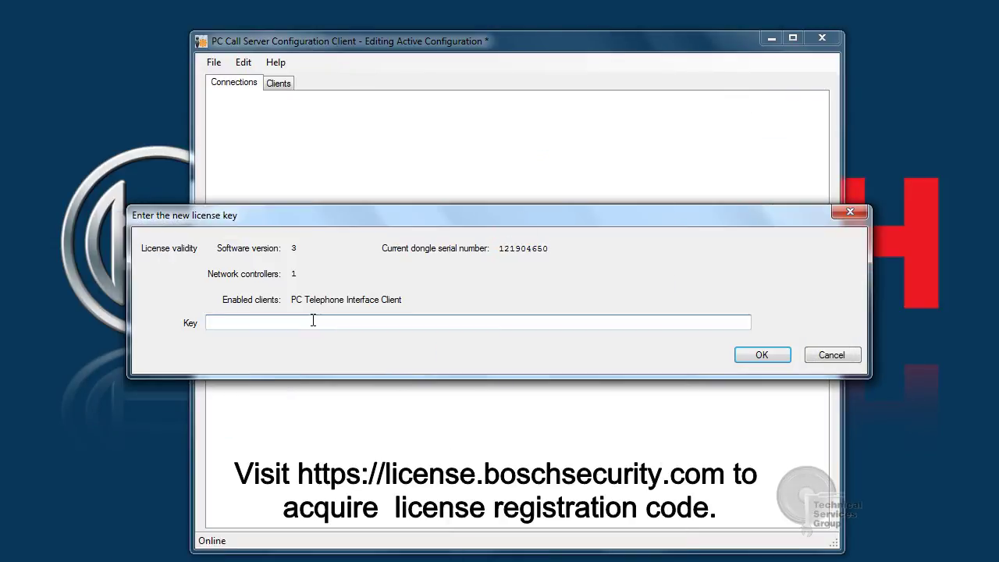
{"action": "key", "text": "ctrl+v"}
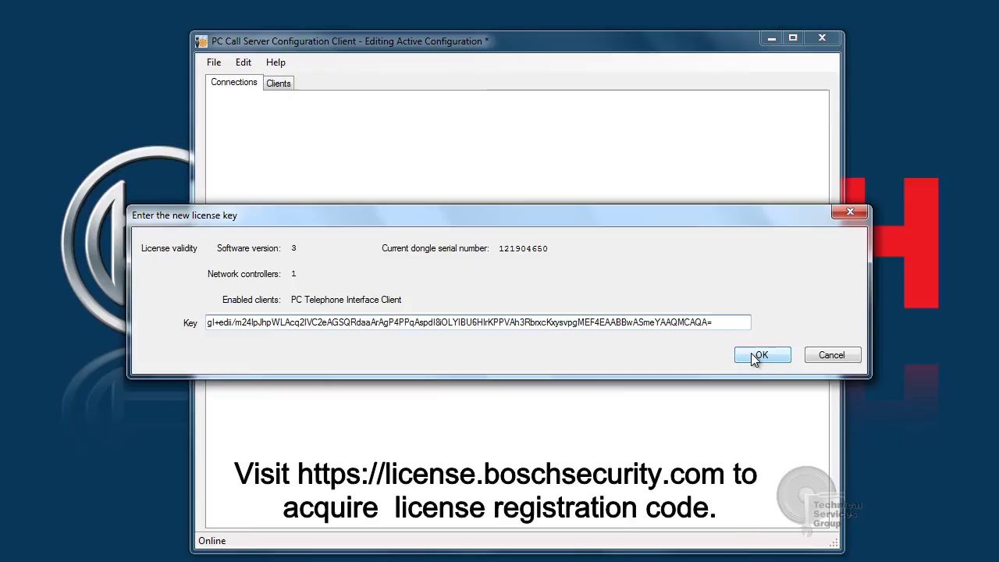
{"action": "left_click", "coordinate": [758, 355]}
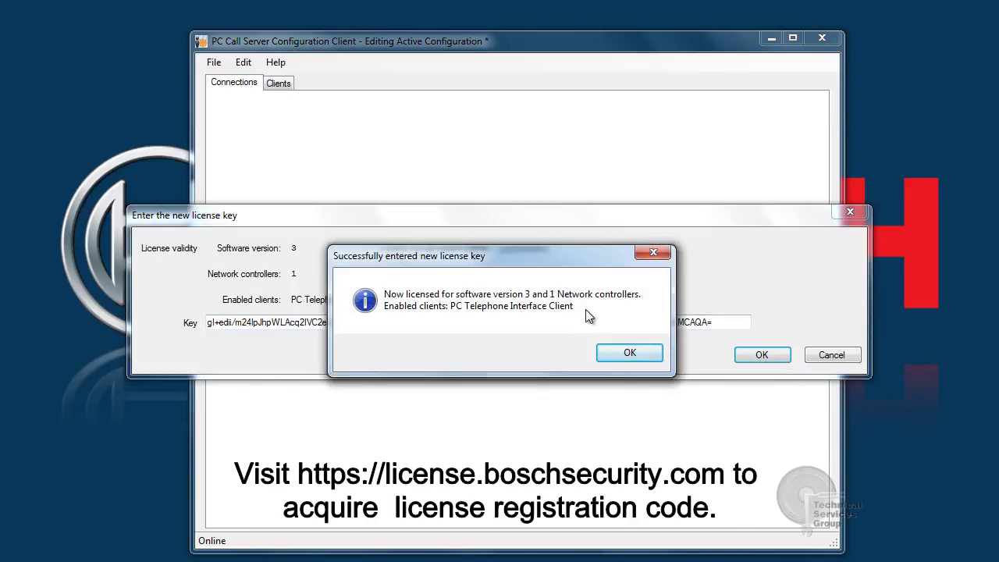
Acknowledge the licensing message, then make the configuration active, confirming the overwrite
{"action": "left_click", "coordinate": [629, 352]}
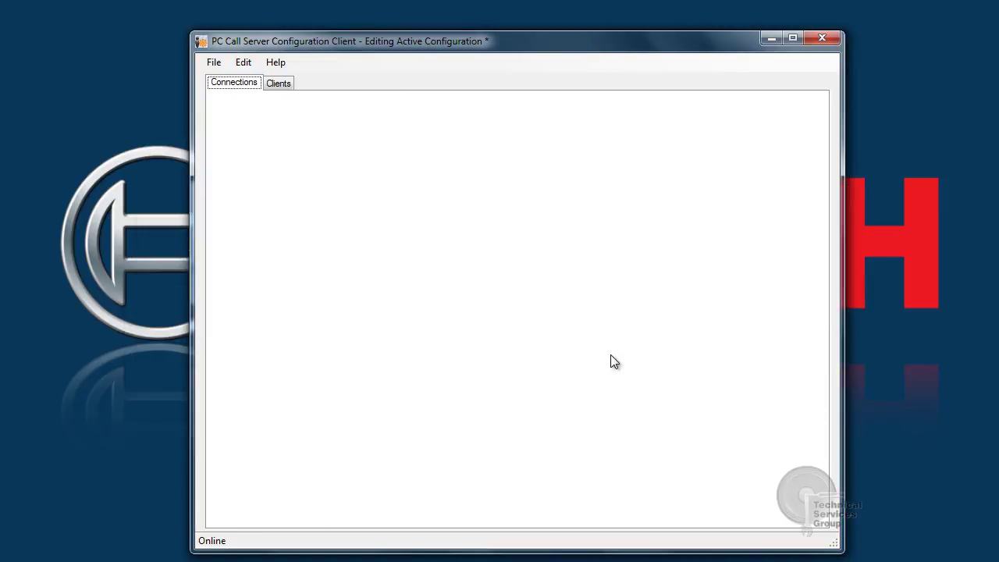
{"action": "left_click", "coordinate": [213, 62]}
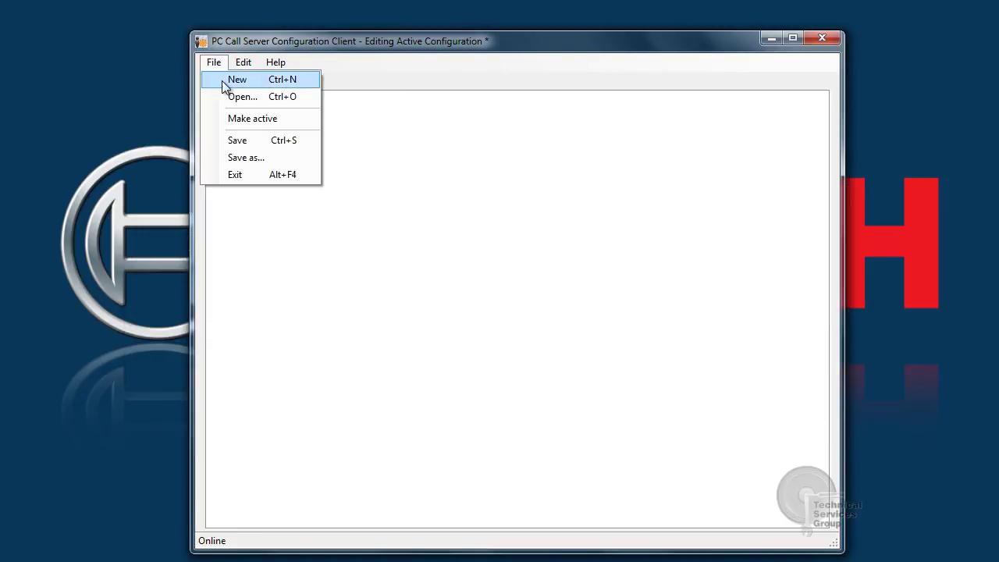
{"action": "left_click", "coordinate": [239, 121]}
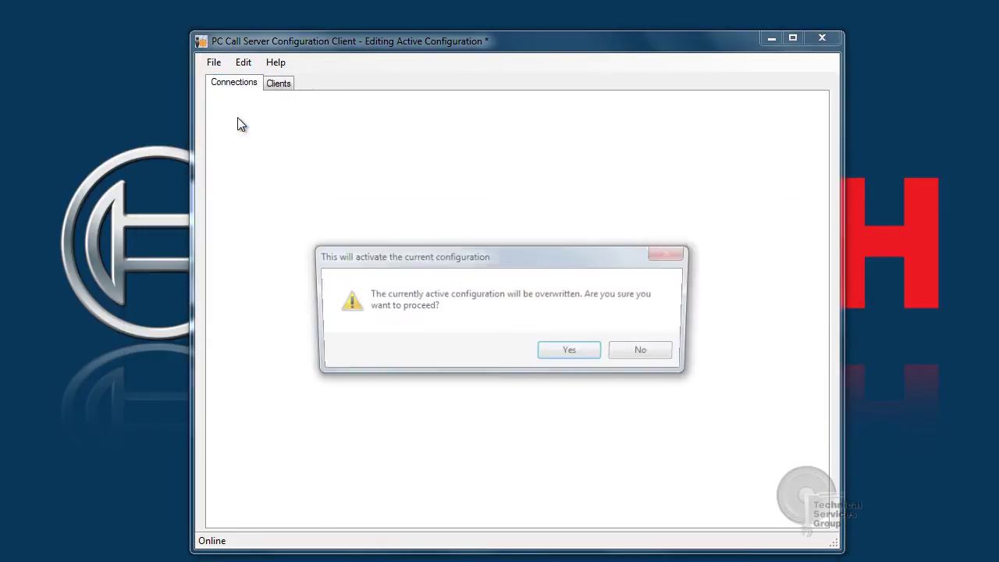
{"action": "left_click", "coordinate": [558, 355]}
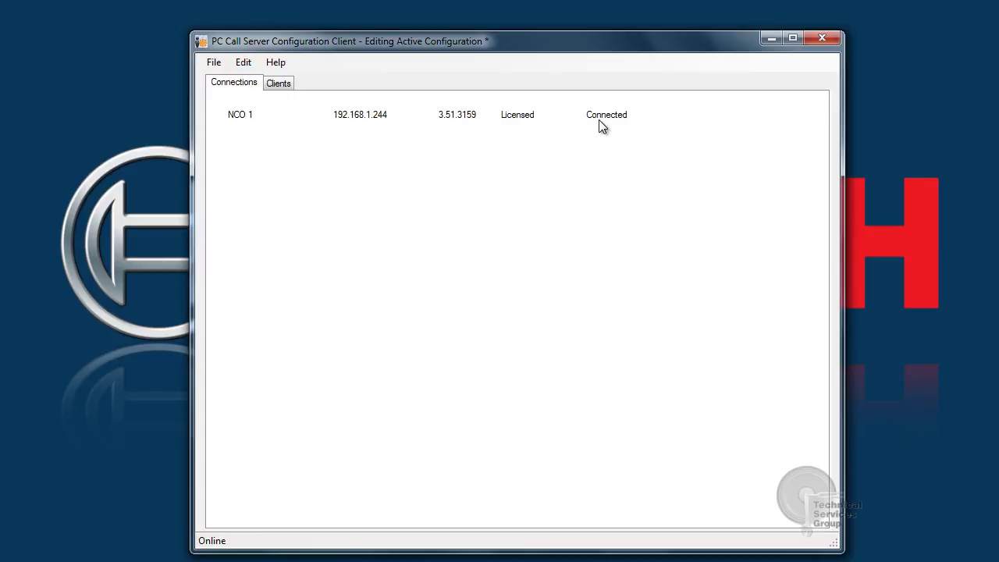
Exit the program, saving the configuration to Documents as 'PCCS PRS Connect V1'
{"action": "left_click", "coordinate": [214, 62]}
{"action": "left_click", "coordinate": [235, 179]}
{"action": "left_click", "coordinate": [453, 354]}
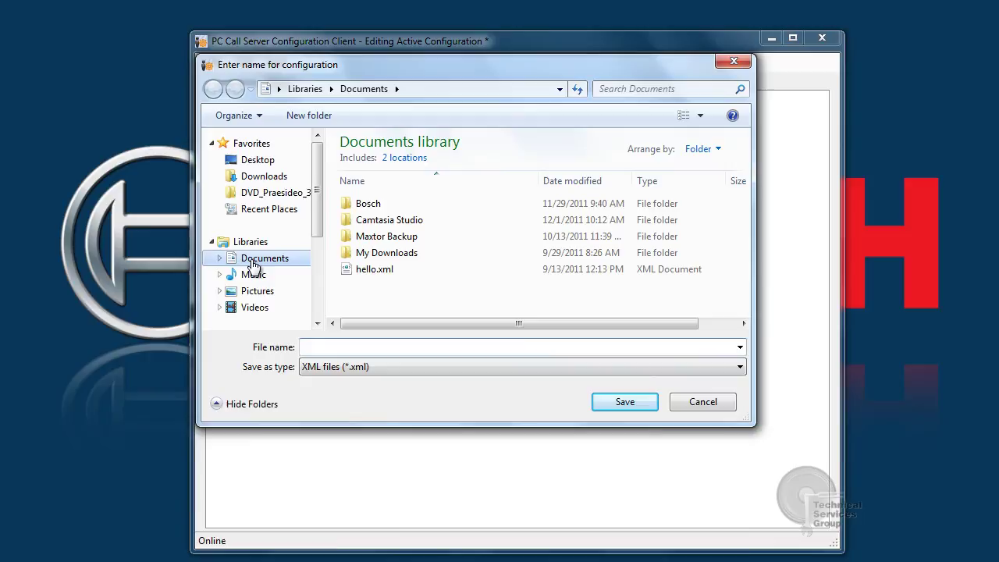
{"action": "left_click", "coordinate": [248, 258]}
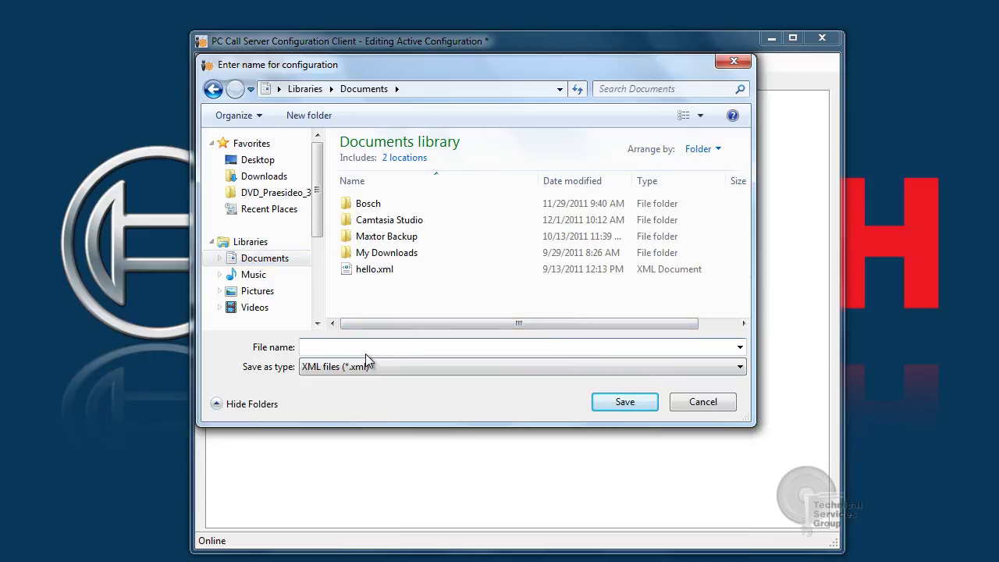
{"action": "type", "text": "PCCS PRS Connect V1"}
{"action": "left_click", "coordinate": [625, 402]}
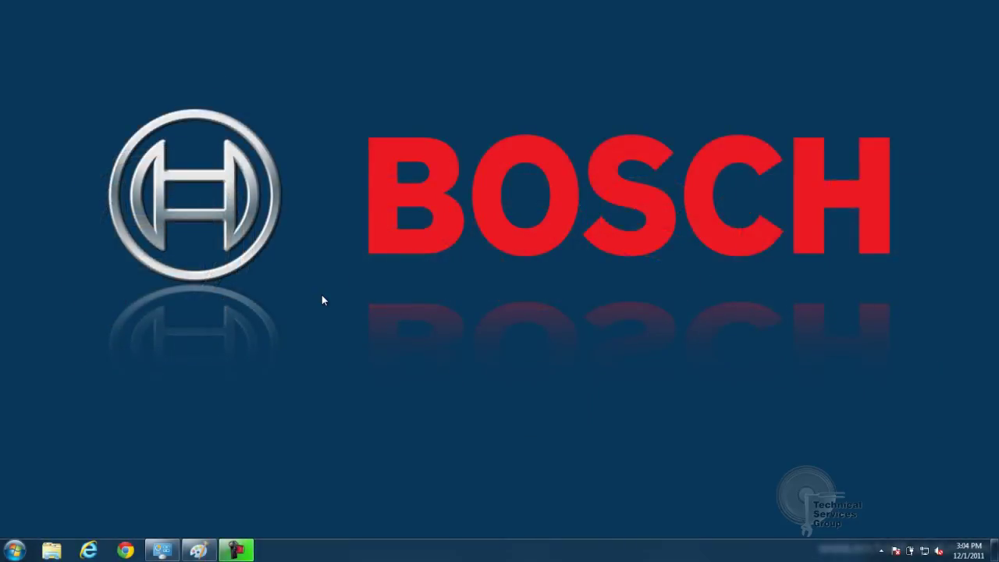
Launch the Axon web interface from the Start menu and log in with user name admin
{"action": "left_click", "coordinate": [17, 550]}
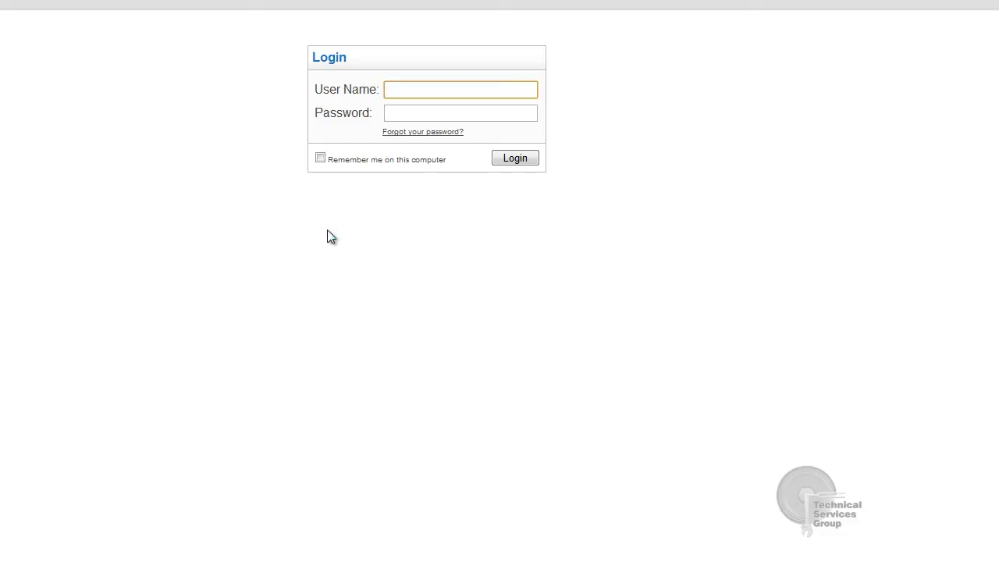
{"action": "type", "text": "admin"}
{"action": "key", "text": "Return"}
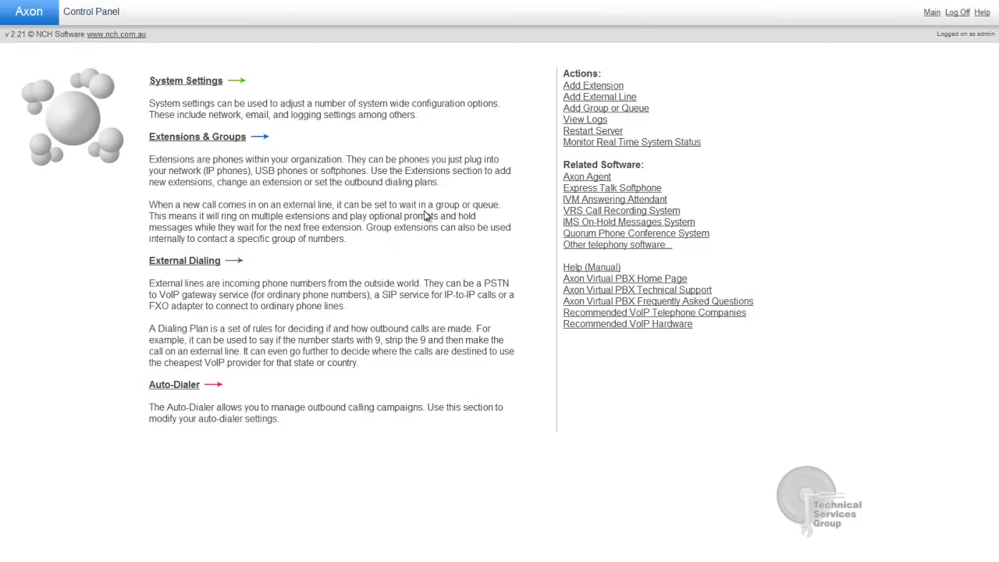
Go to Extensions & Groups and show the External Dialing page
{"action": "left_click", "coordinate": [213, 138]}
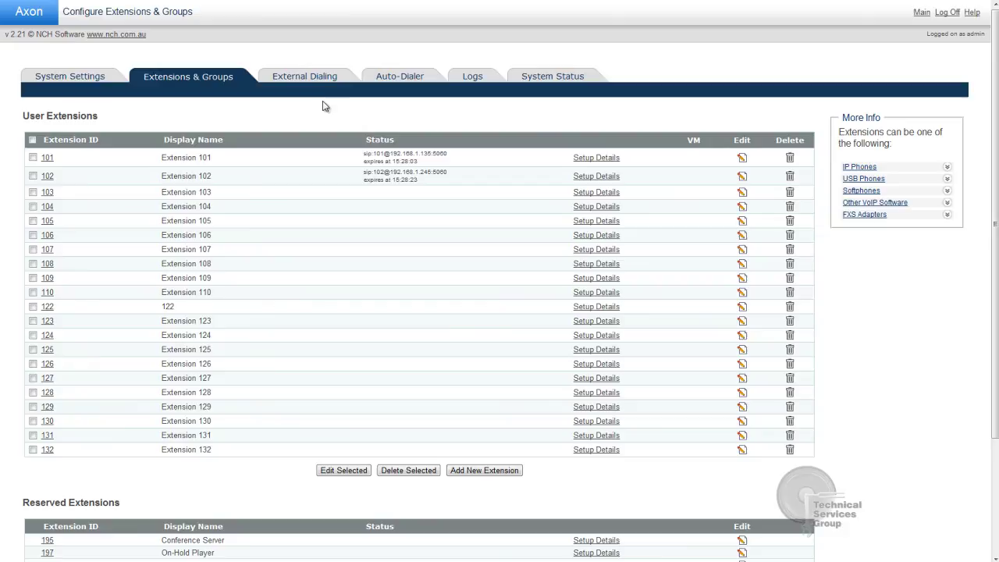
{"action": "left_click", "coordinate": [311, 78]}
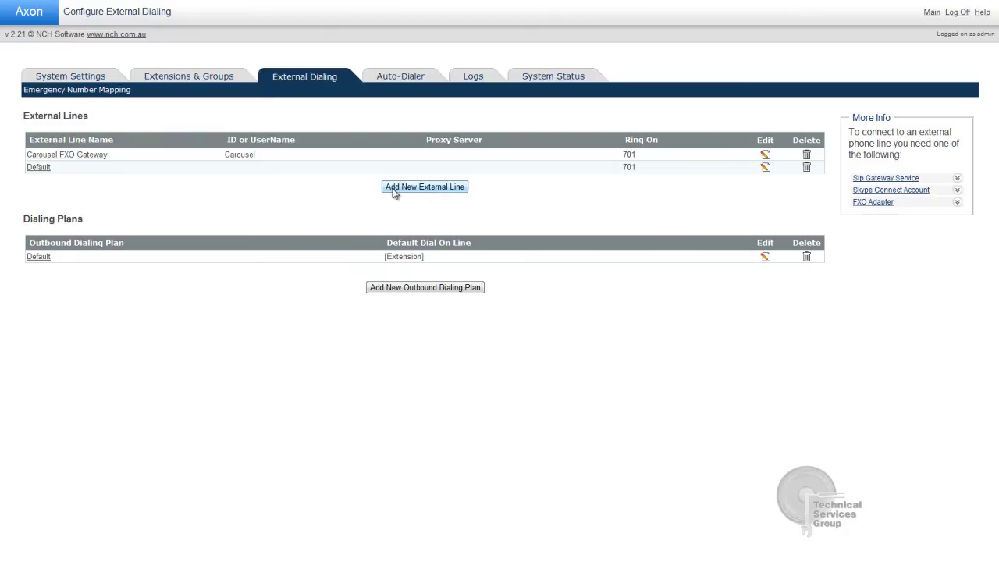
Add a new external line named Praesideo with ID PRS and enter its device password
{"action": "left_click", "coordinate": [427, 195]}
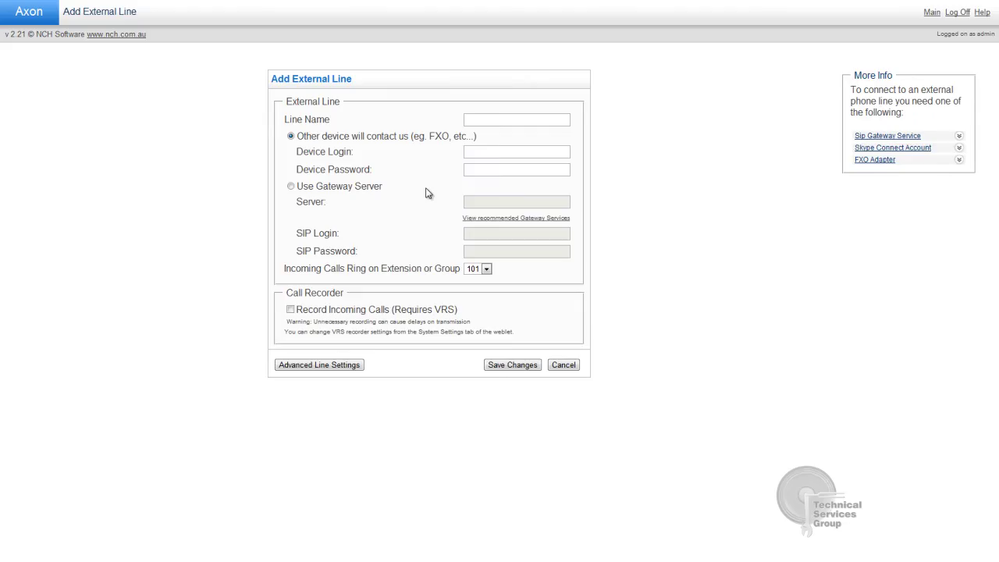
{"action": "left_click", "coordinate": [487, 120]}
{"action": "type", "text": "Praesideo"}
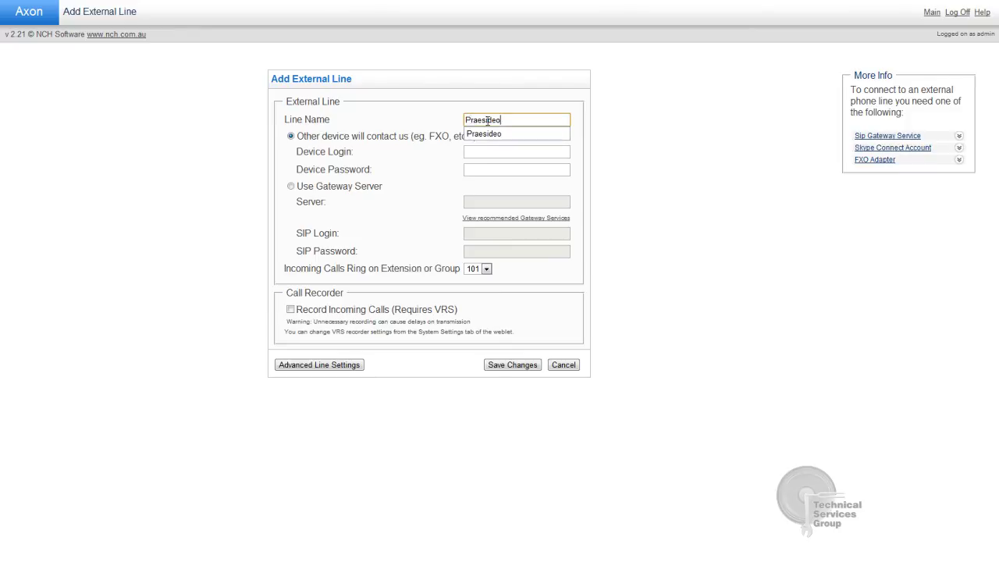
{"action": "key", "text": "Return"}
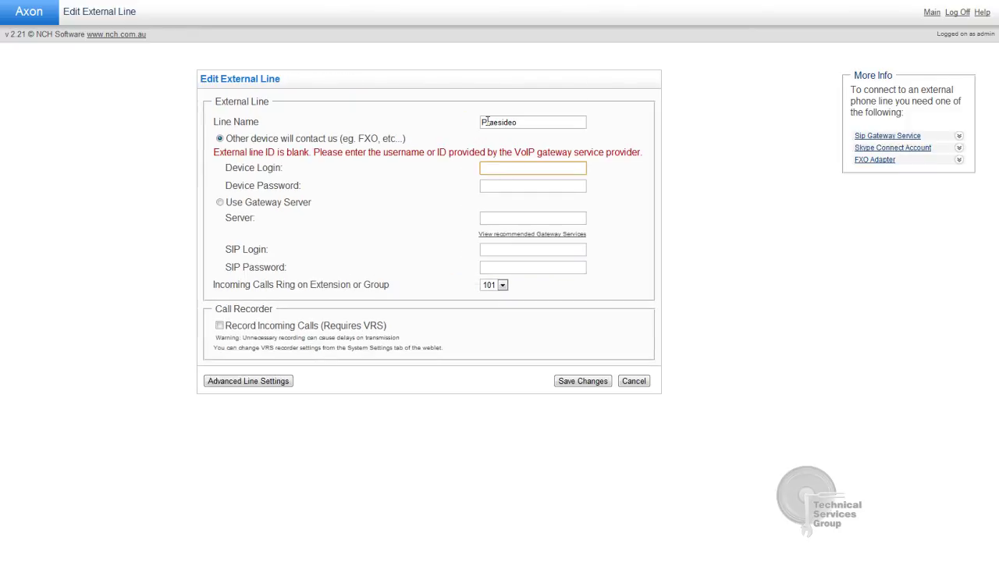
{"action": "type", "text": "PRS"}
{"action": "key", "text": "Tab"}
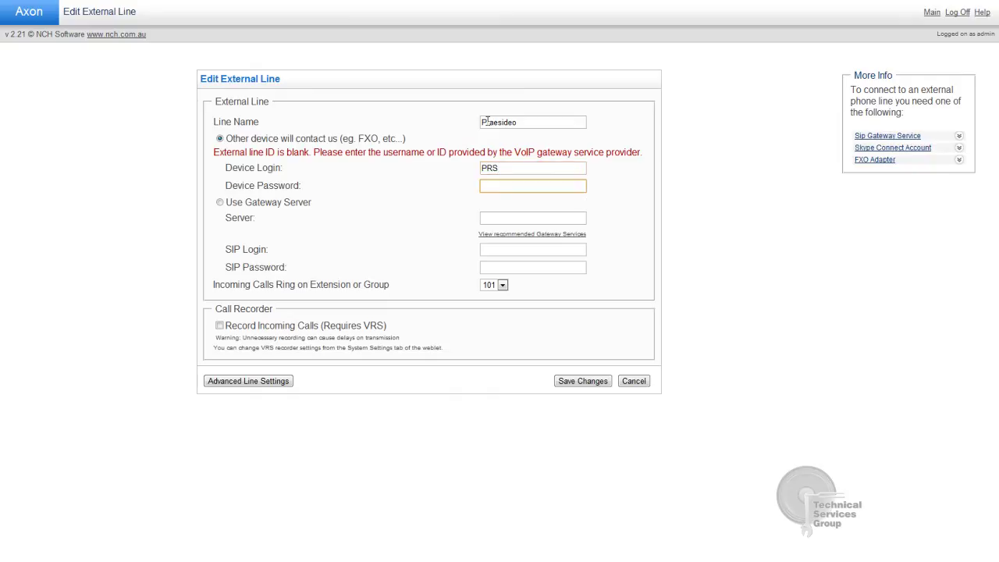
{"action": "type", "text": "admin"}
Set gateway server 192.168.1.112 with SIP login PRS and its password, ringing extension 101, and save
{"action": "left_click", "coordinate": [221, 203]}
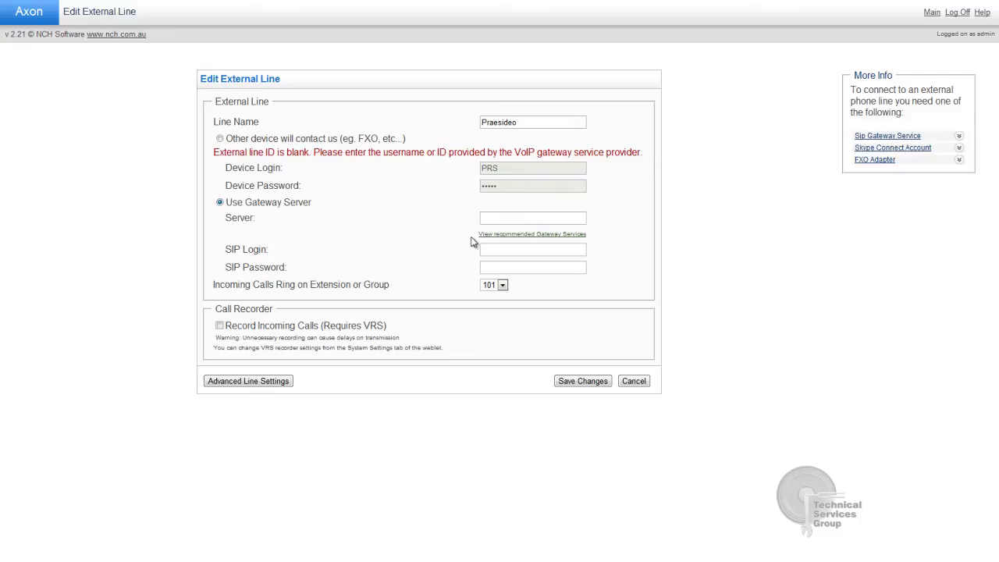
{"action": "left_click", "coordinate": [492, 221]}
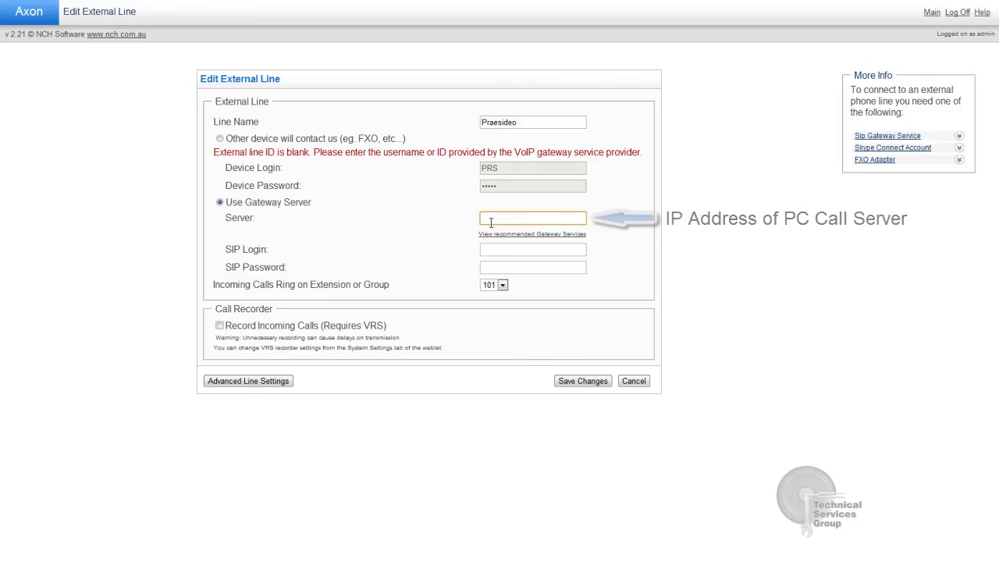
{"action": "type", "text": "192"}
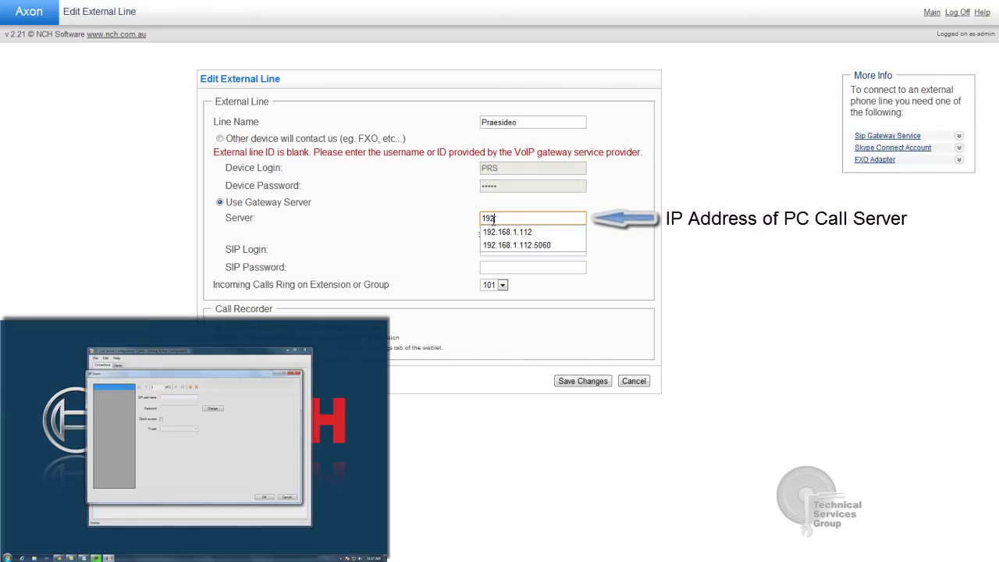
{"action": "left_click", "coordinate": [493, 232]}
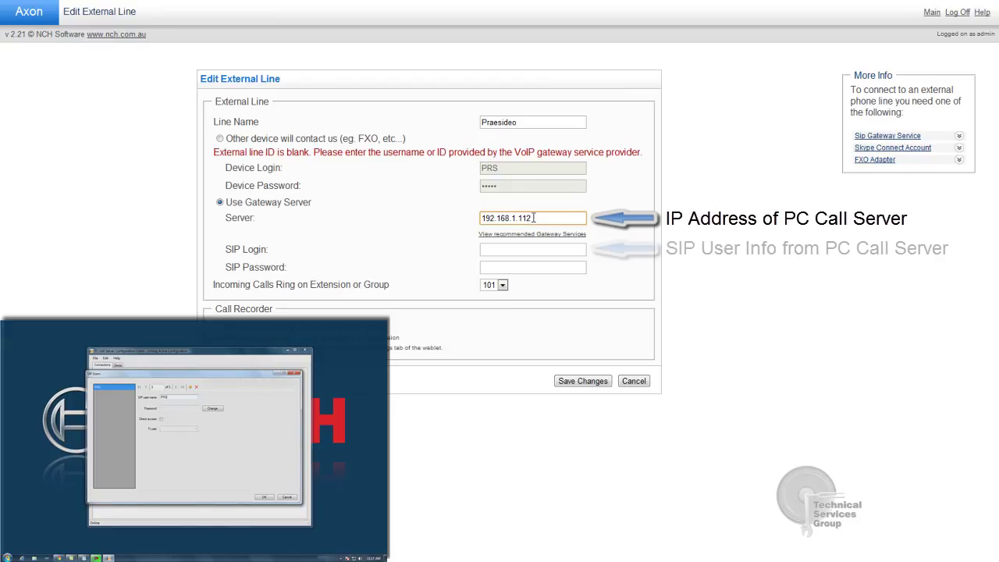
{"action": "left_click", "coordinate": [496, 248]}
{"action": "type", "text": "PRS"}
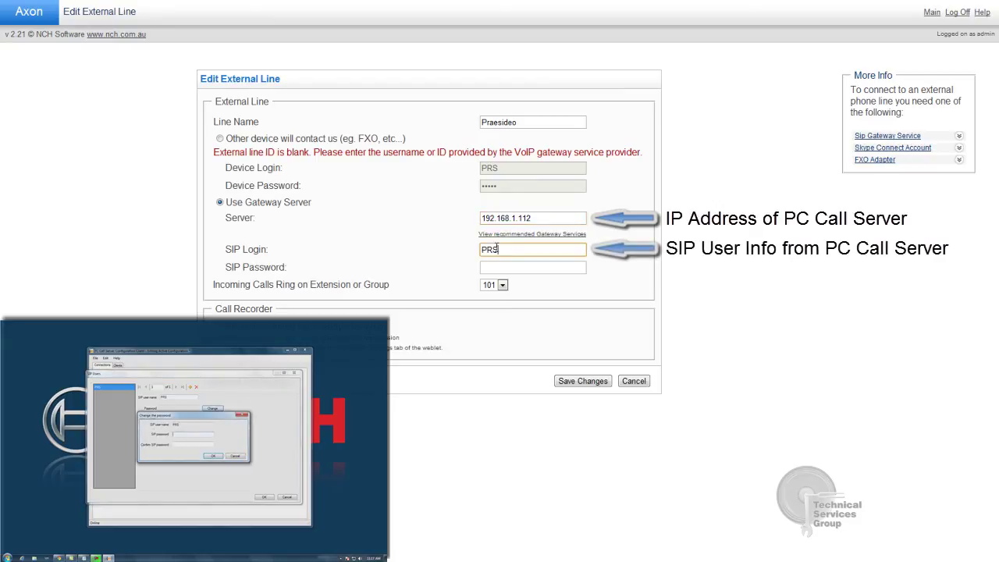
{"action": "key", "text": "Tab"}
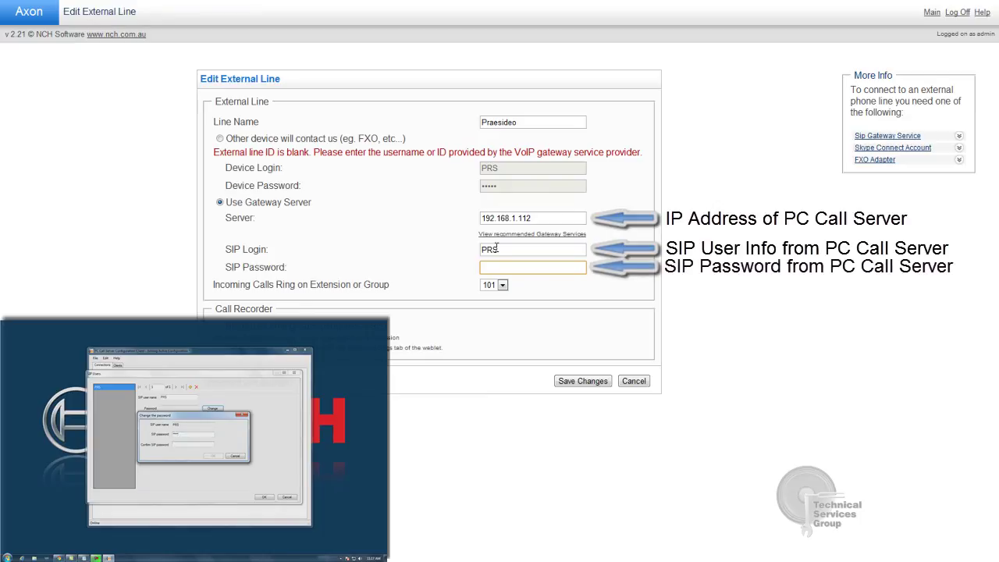
{"action": "type", "text": "12345"}
{"action": "left_click", "coordinate": [503, 285]}
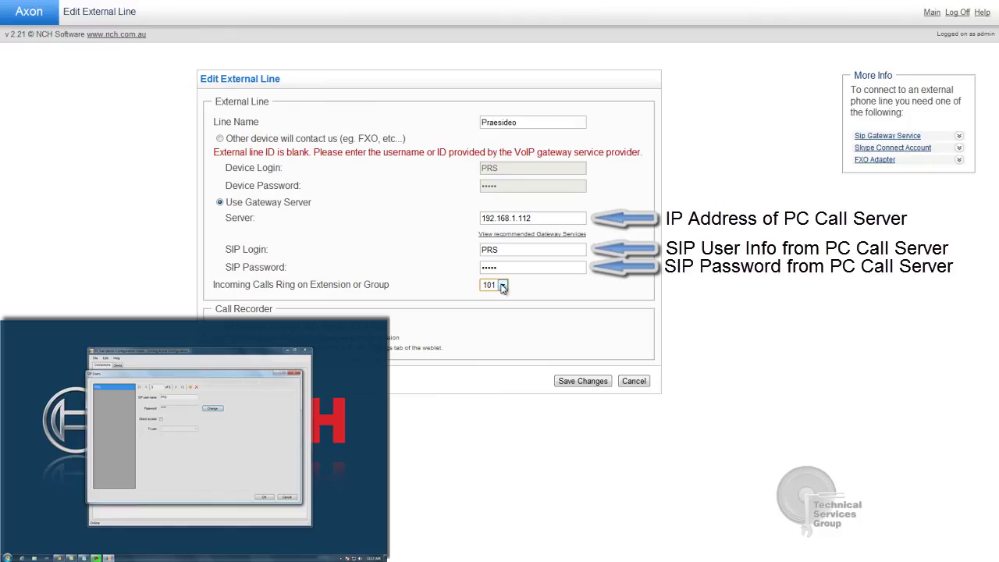
{"action": "left_click", "coordinate": [577, 381]}
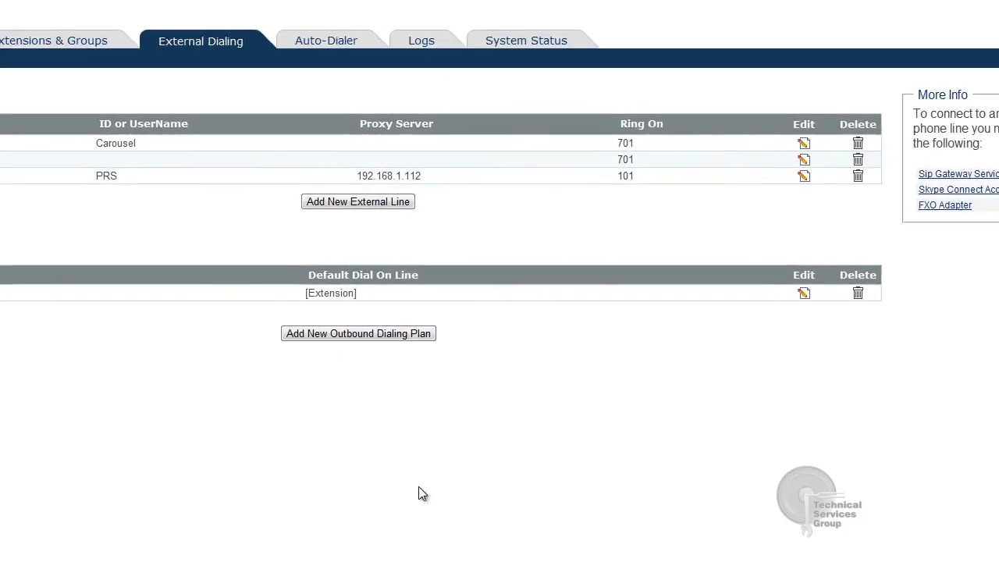
{"action": "key", "text": "alt+Tab"}
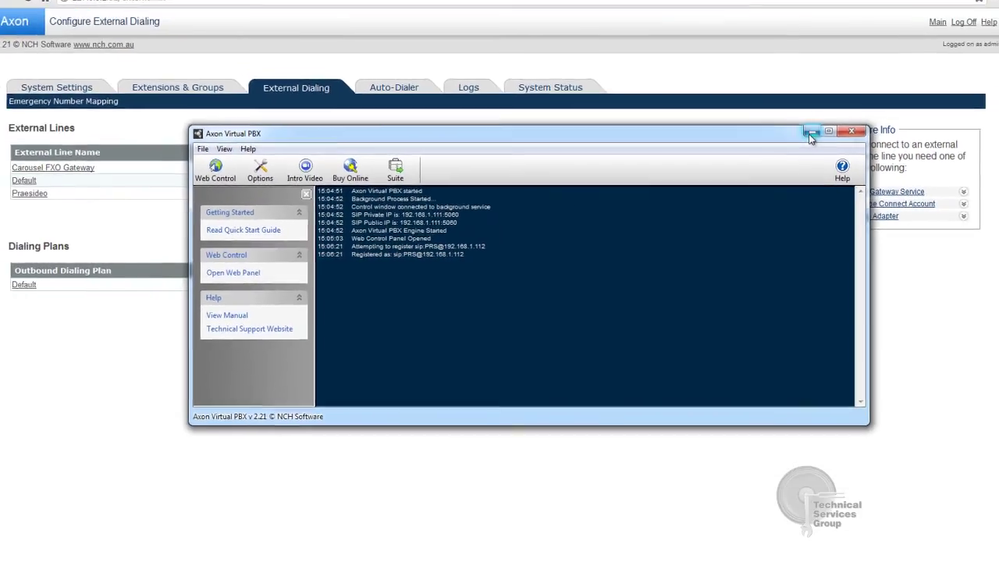
{"action": "left_click", "coordinate": [810, 134]}
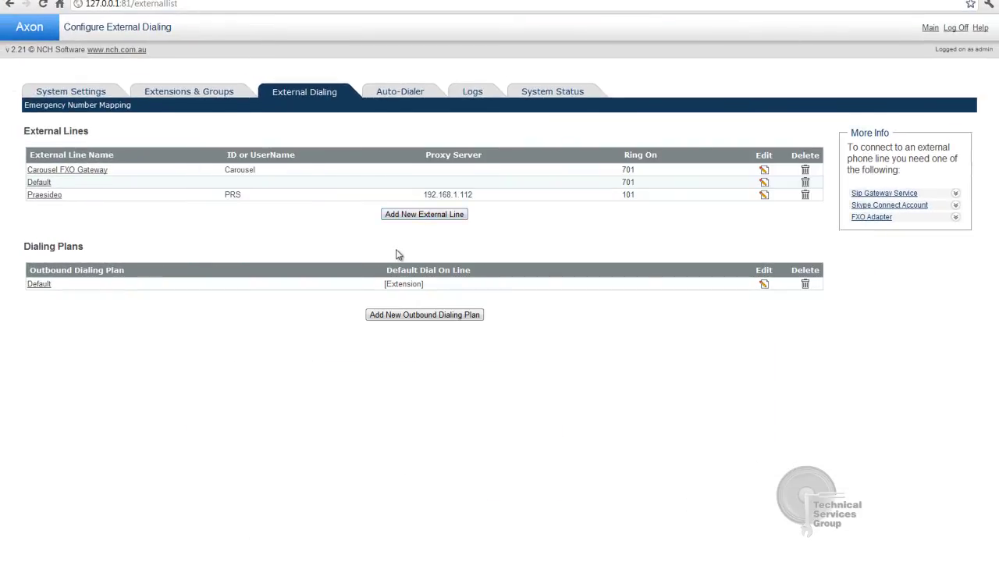
{"action": "left_click", "coordinate": [373, 315]}
Add a Default-plan dial rule for prefix 1111, removing 0 digits, dialing on line Praesideo
{"action": "left_click", "coordinate": [765, 286]}
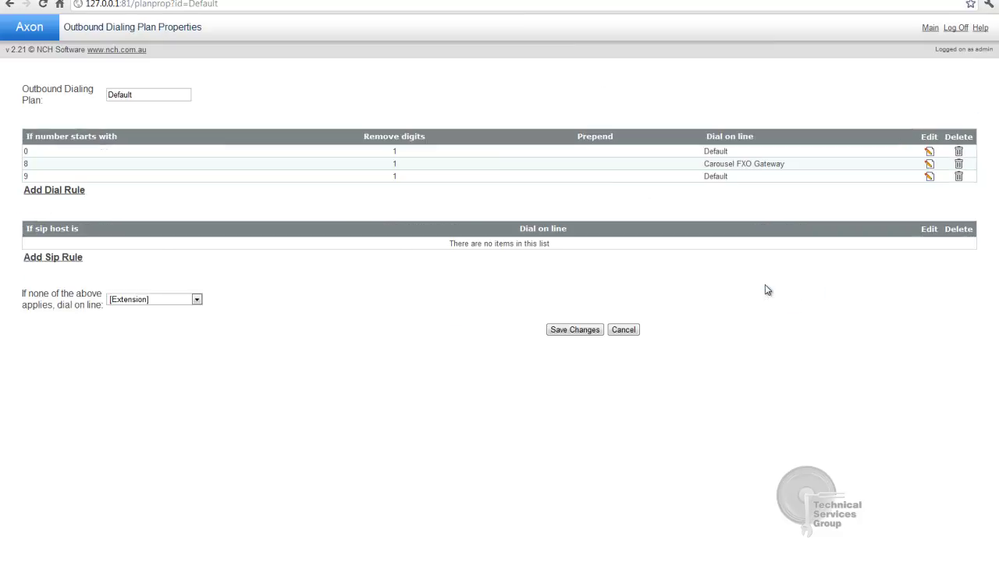
{"action": "left_click", "coordinate": [66, 195]}
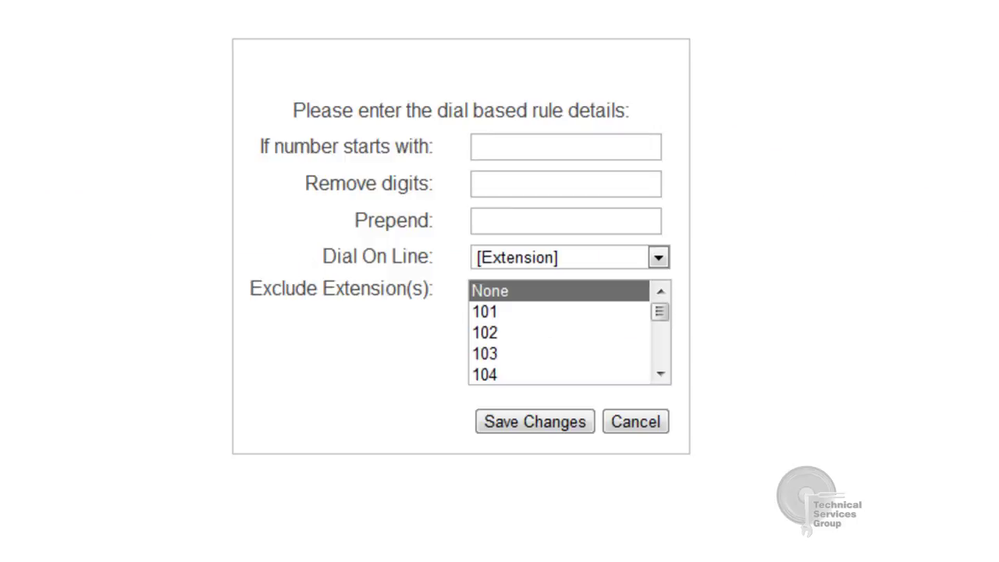
{"action": "left_click", "coordinate": [509, 137]}
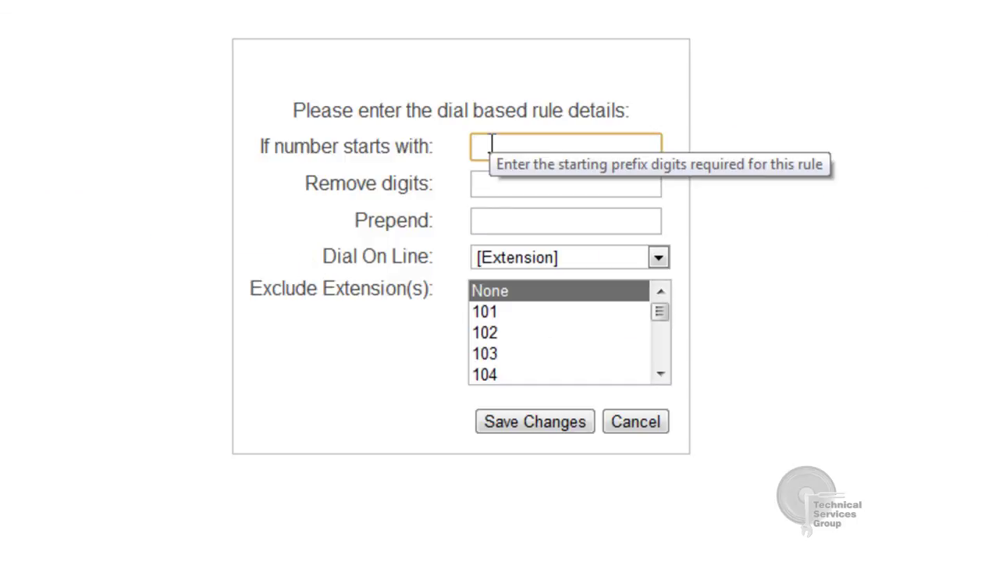
{"action": "type", "text": "110"}
{"action": "type", "text": "1111"}
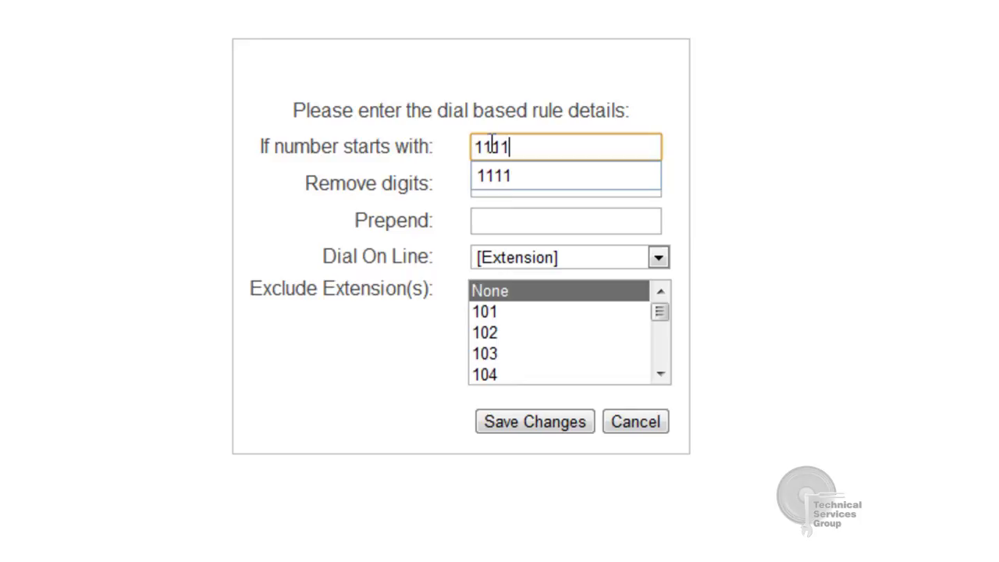
{"action": "key", "text": "Tab"}
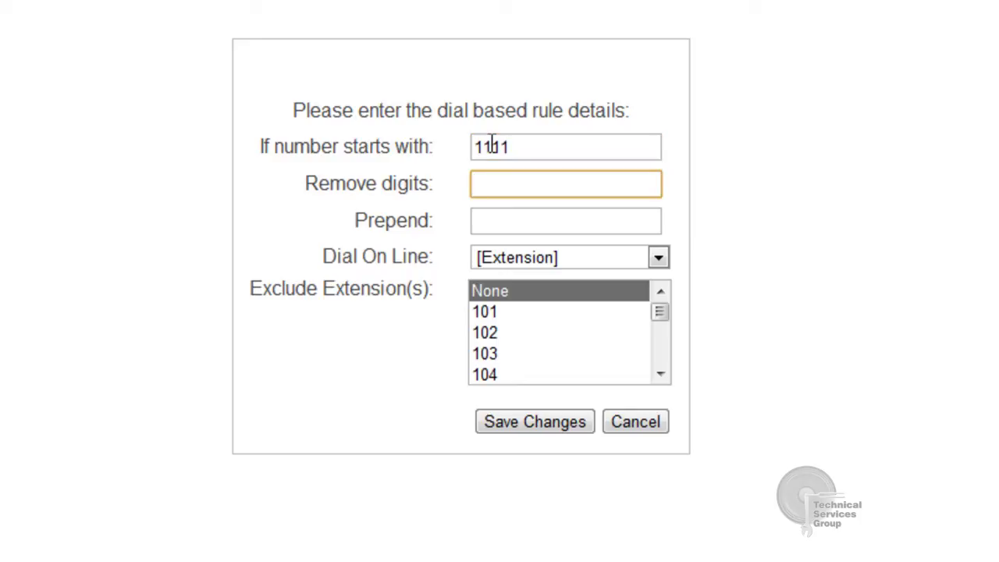
{"action": "type", "text": "0"}
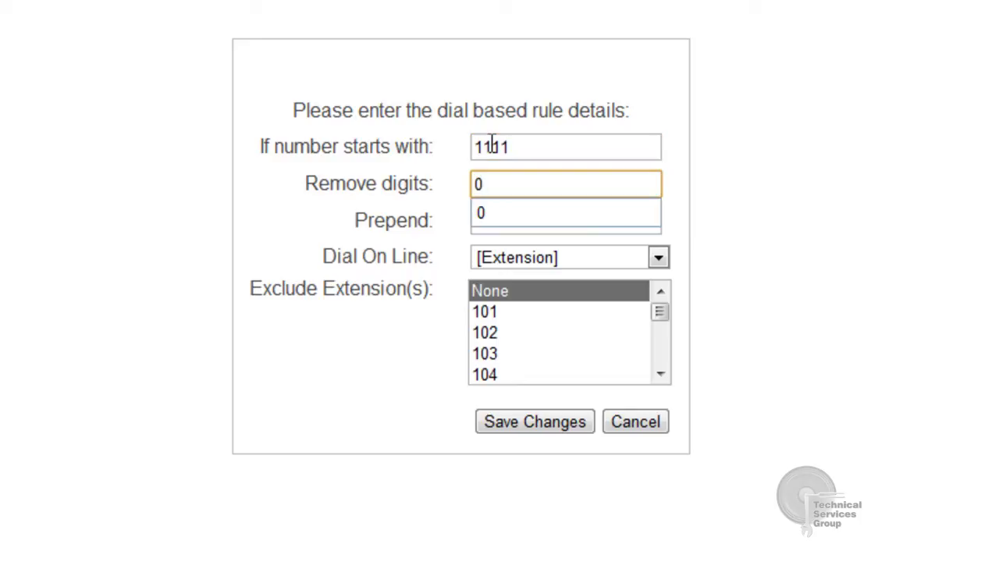
{"action": "key", "text": "Tab"}
{"action": "key", "text": "Tab"}
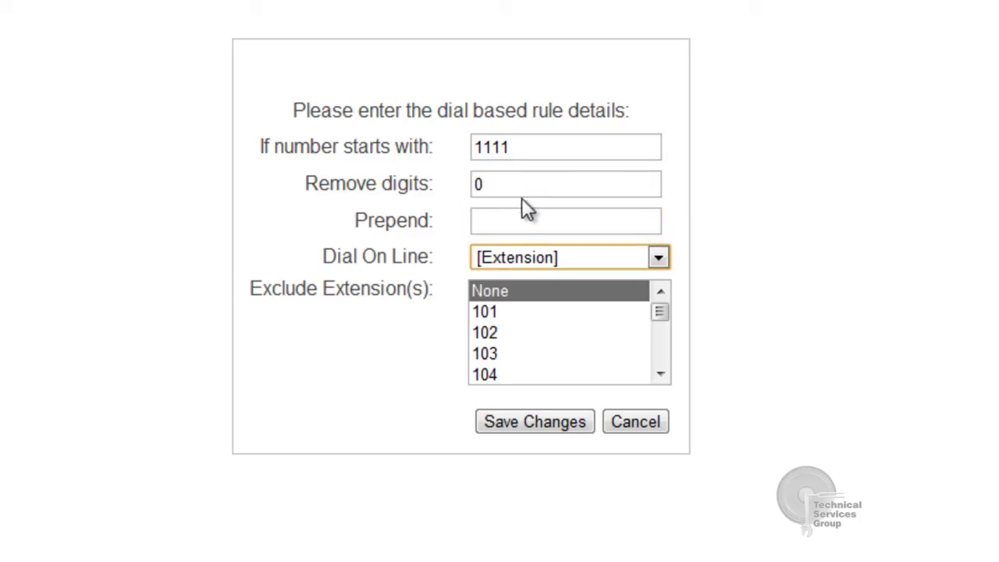
{"action": "left_click", "coordinate": [537, 255]}
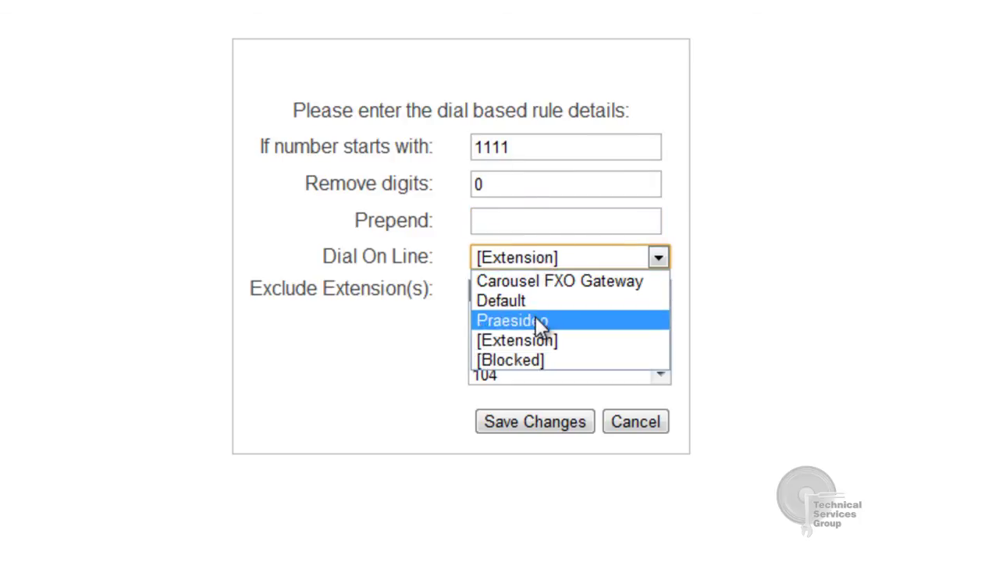
{"action": "left_click", "coordinate": [536, 318]}
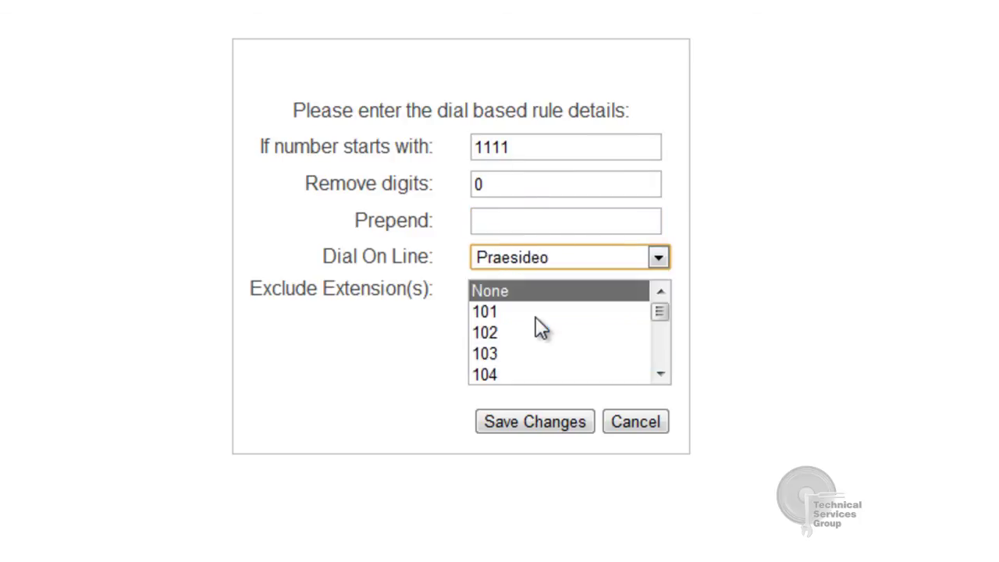
{"action": "left_click", "coordinate": [544, 428]}
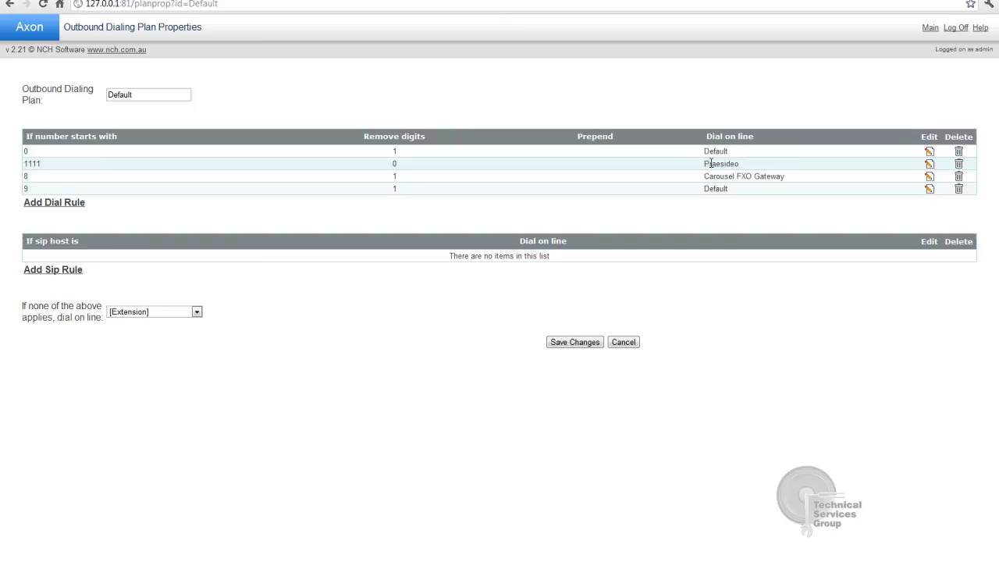
Save the Default dialing plan and restore the Axon Virtual PBX window to view its log
{"action": "left_click", "coordinate": [574, 343]}
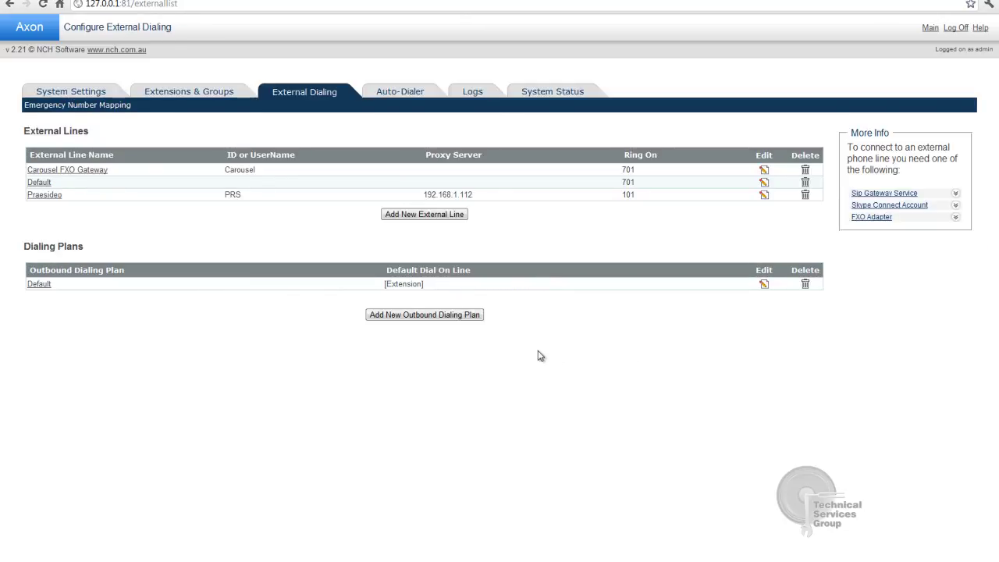
{"action": "left_click", "coordinate": [276, 559]}
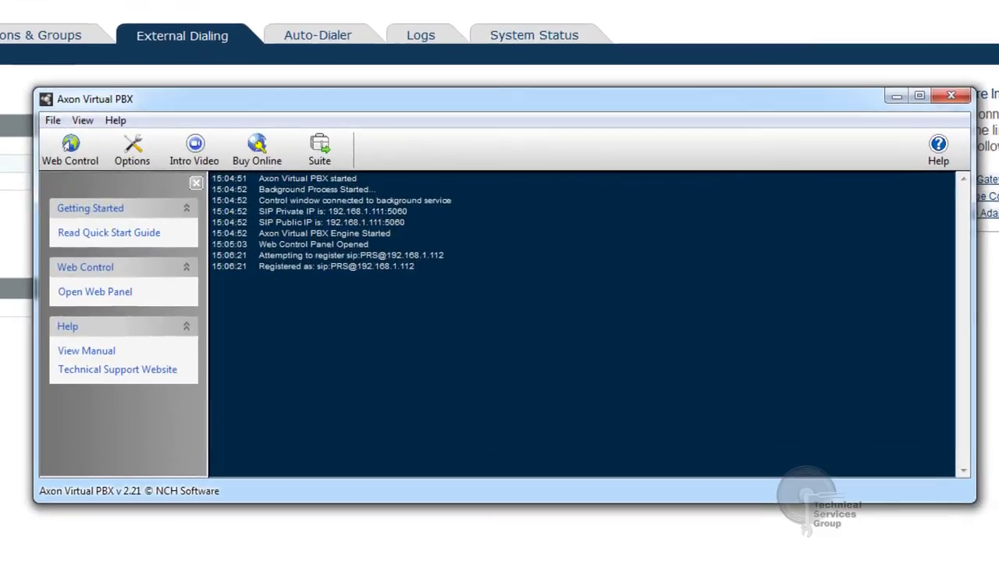